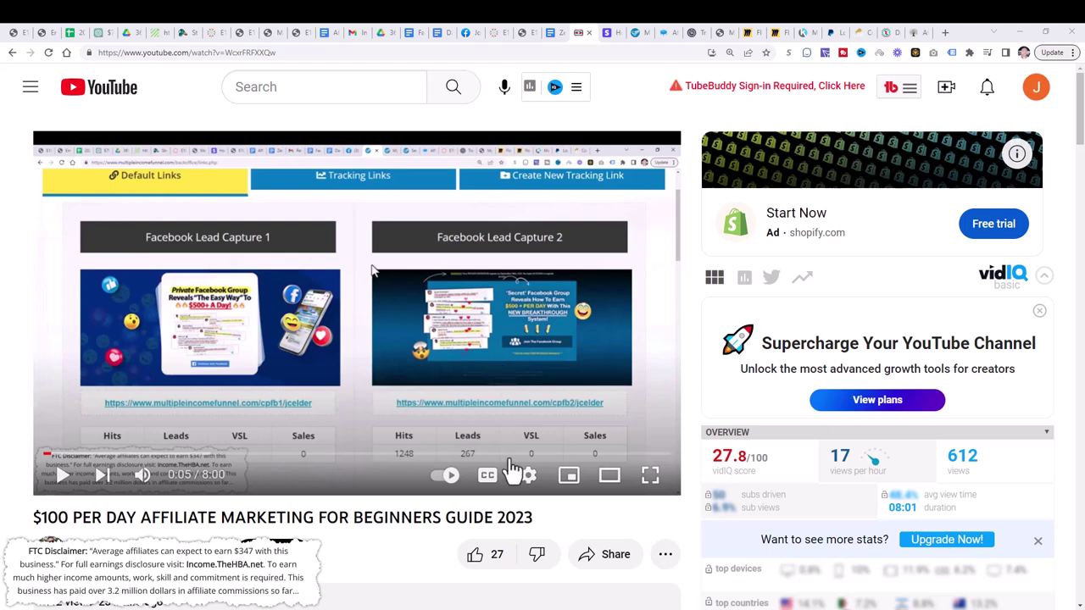
Leave the YouTube video and bring up the Stripe dashboard showing $187.00 gross volume today
left_click_drag(534, 518, 222, 520)
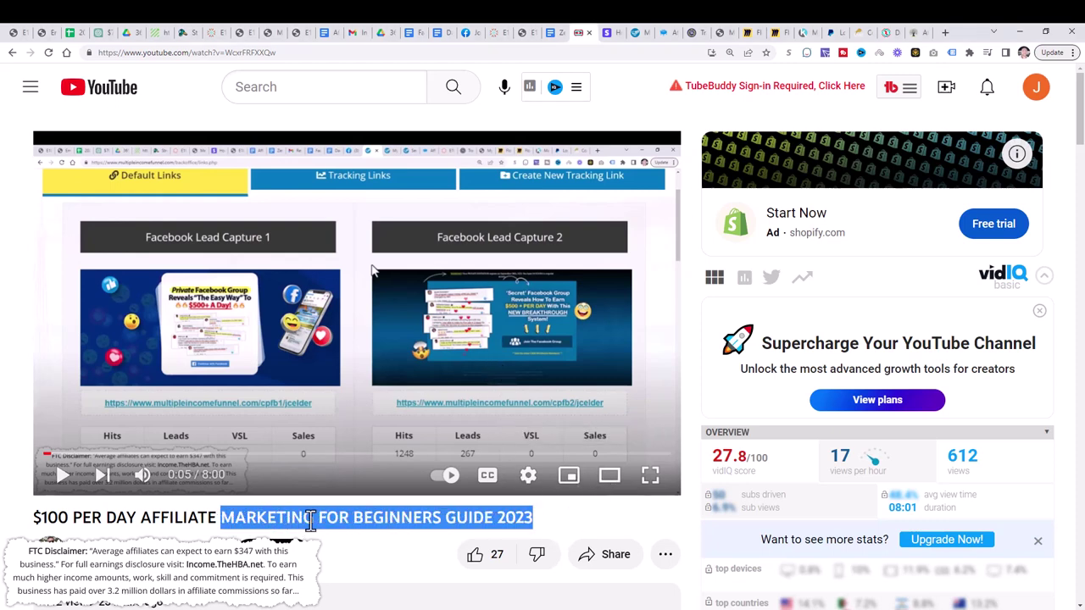
scroll(254, 508, "down", 1)
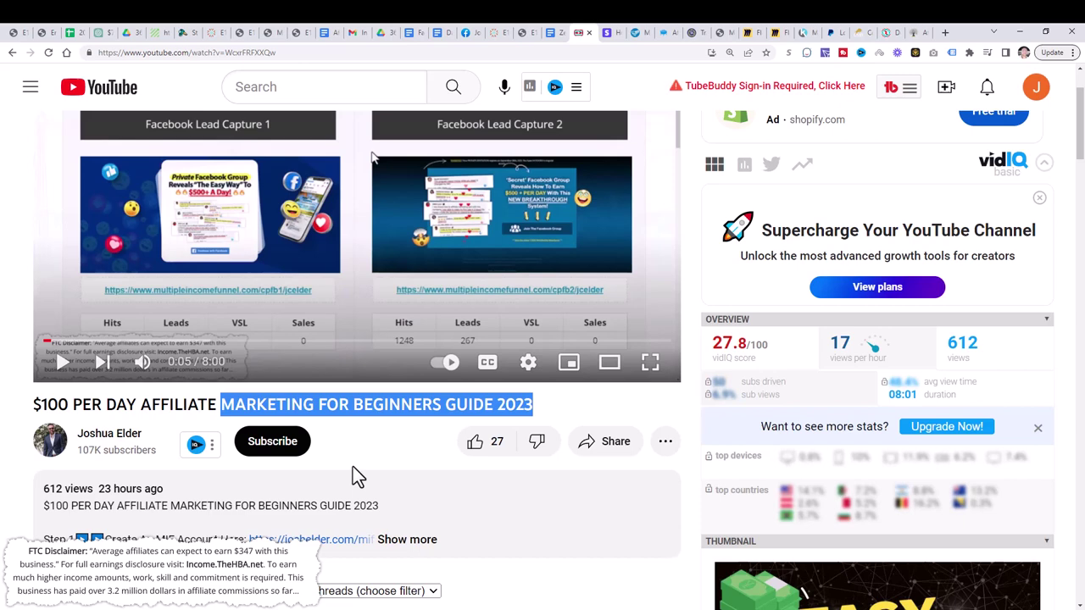
scroll(537, 441, "up", 2)
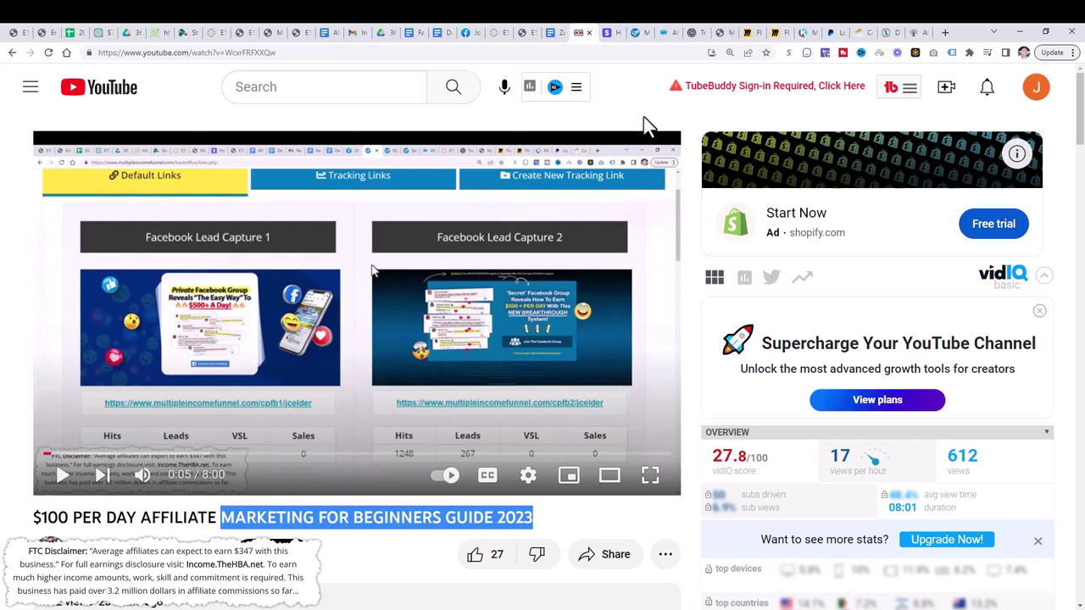
left_click(607, 38)
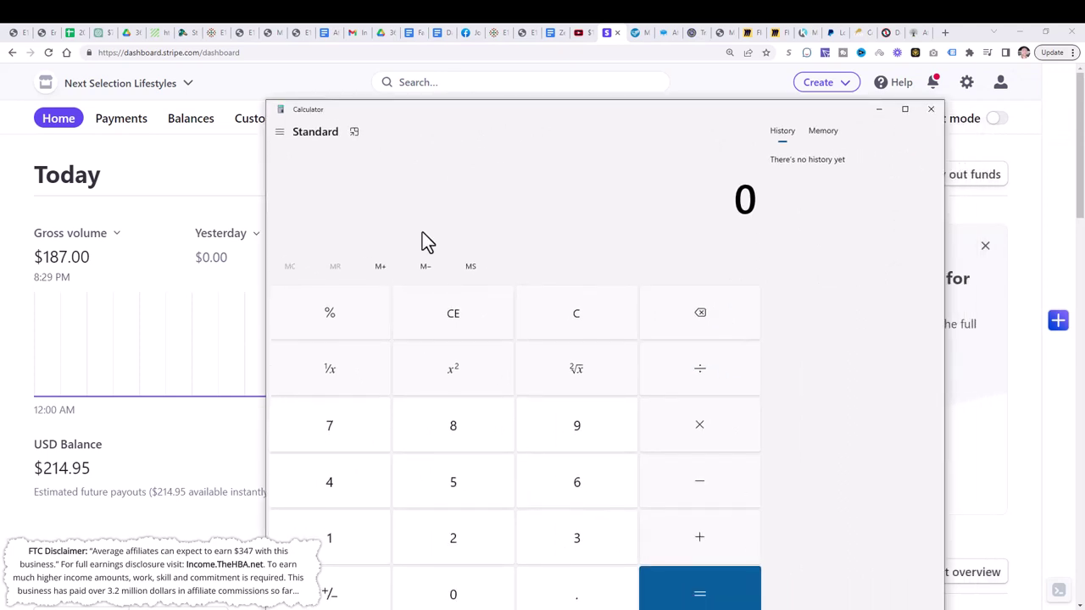
Enter the Stripe total 187 plus in Calculator
left_click(358, 532)
left_click(449, 430)
left_click(354, 440)
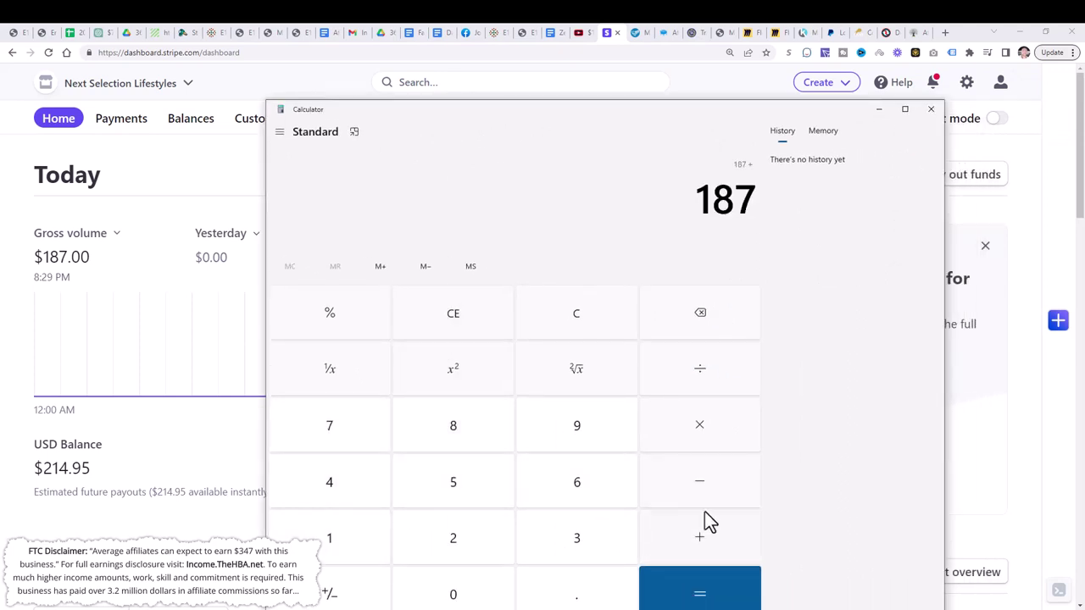
Add the Multiple Income Funnel's 100 to reach 287, then bring up the SamCart affiliate dashboard
left_click(639, 34)
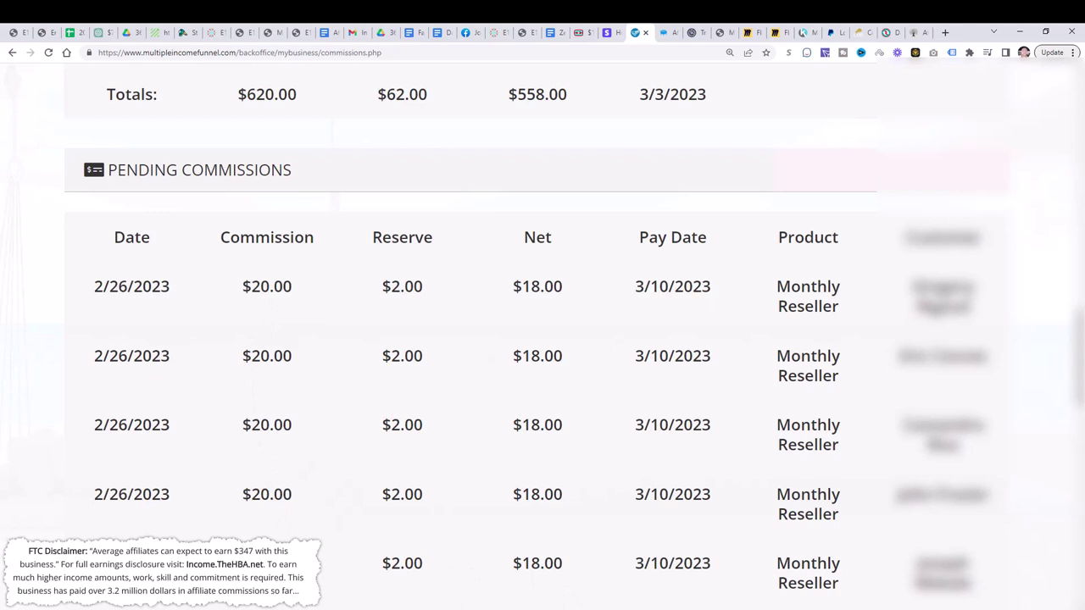
key("alt+Tab")
left_click(355, 532)
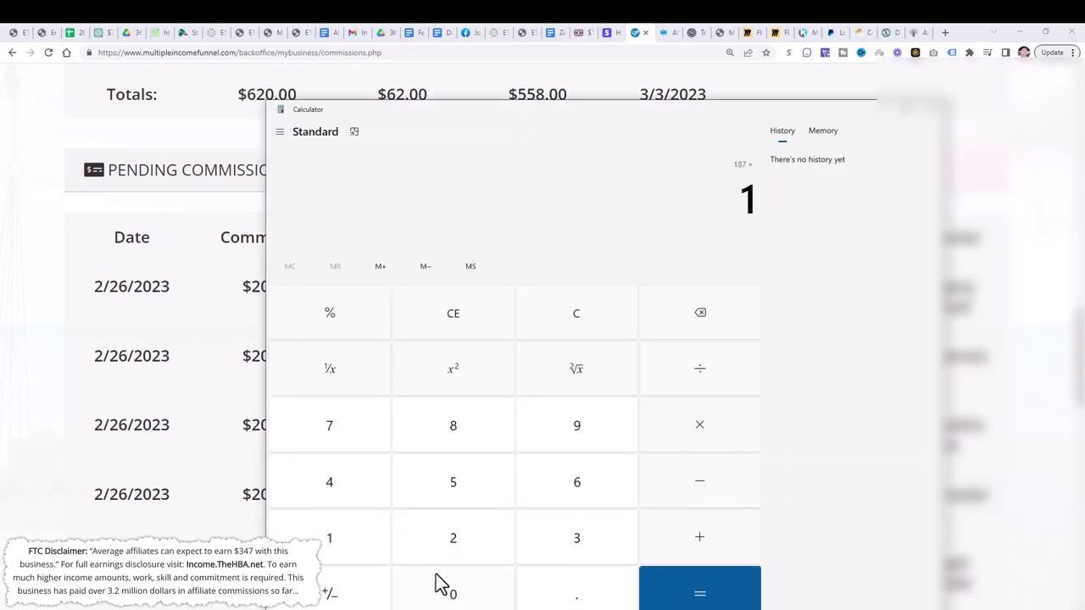
double_click(436, 576)
left_click(706, 535)
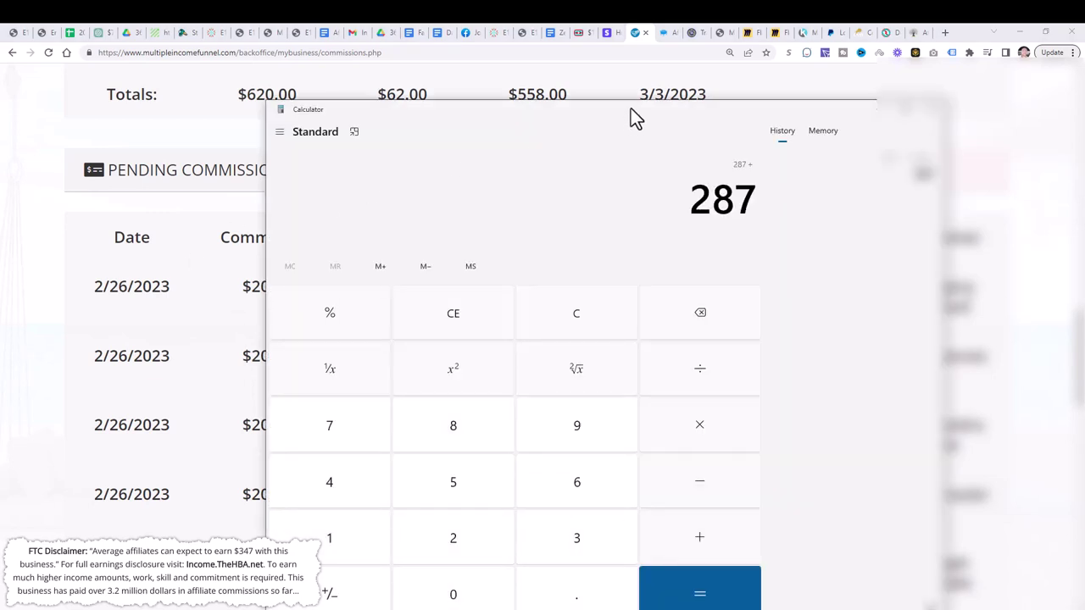
left_click(667, 36)
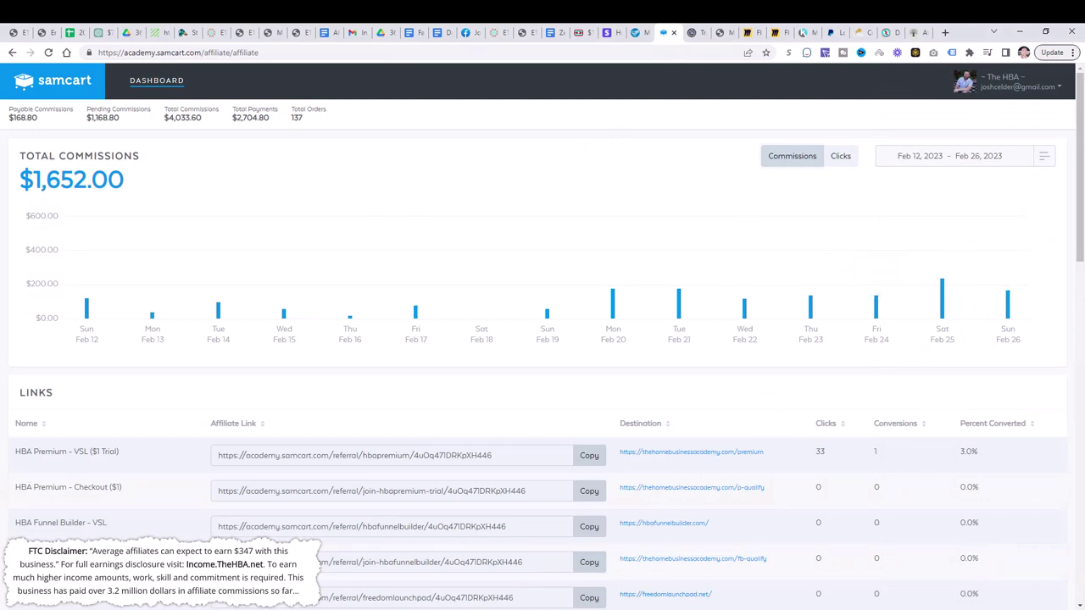
Add SamCart's 168.80 in Calculator, bringing the running total to 455.8
key("alt+Tab")
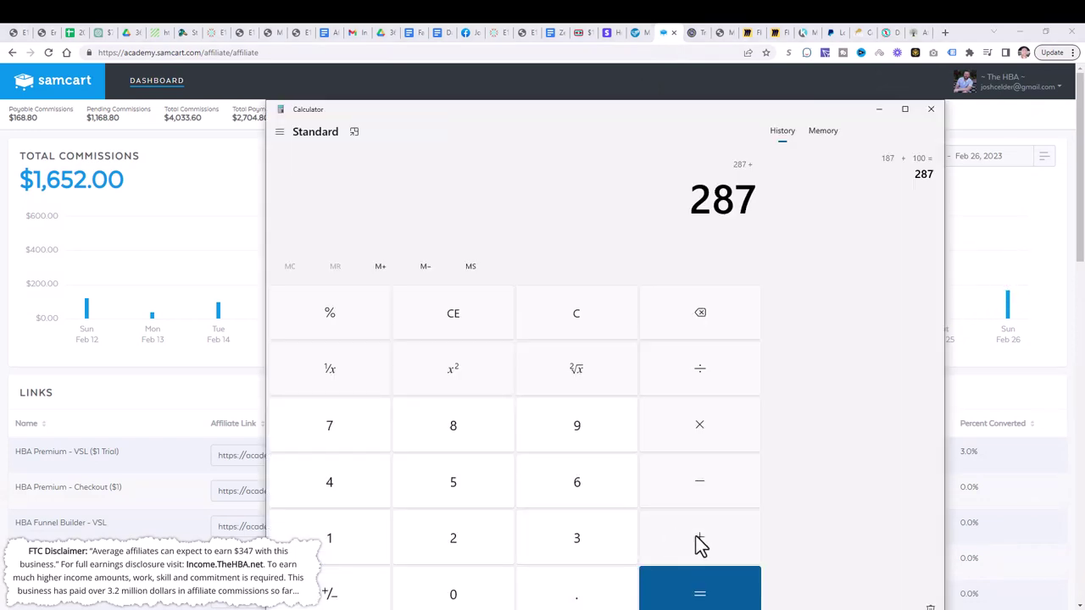
left_click(366, 549)
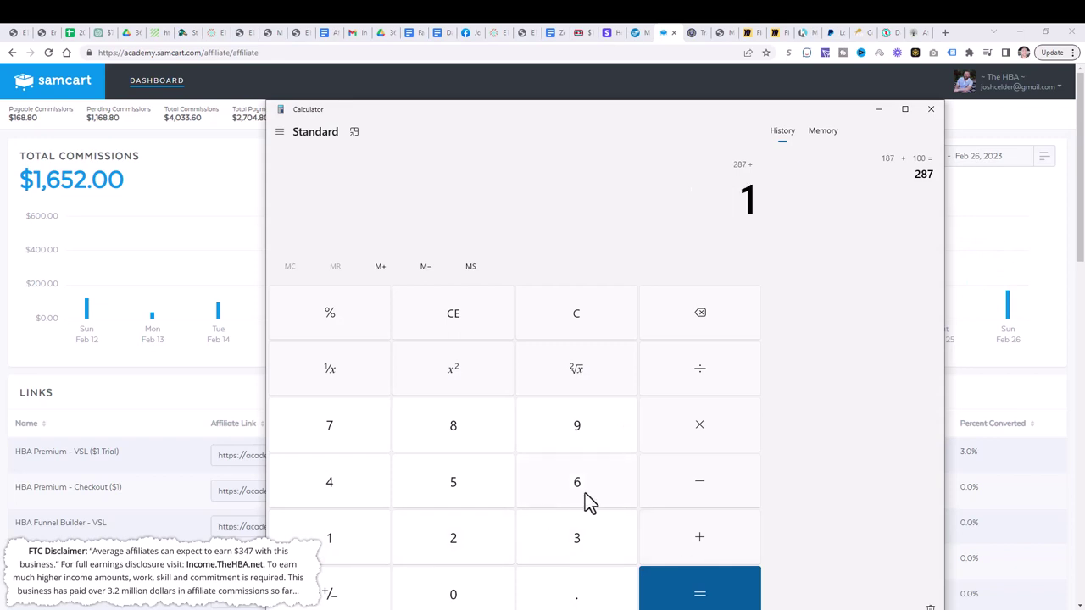
left_click(585, 494)
left_click(478, 442)
left_click(561, 588)
left_click(453, 437)
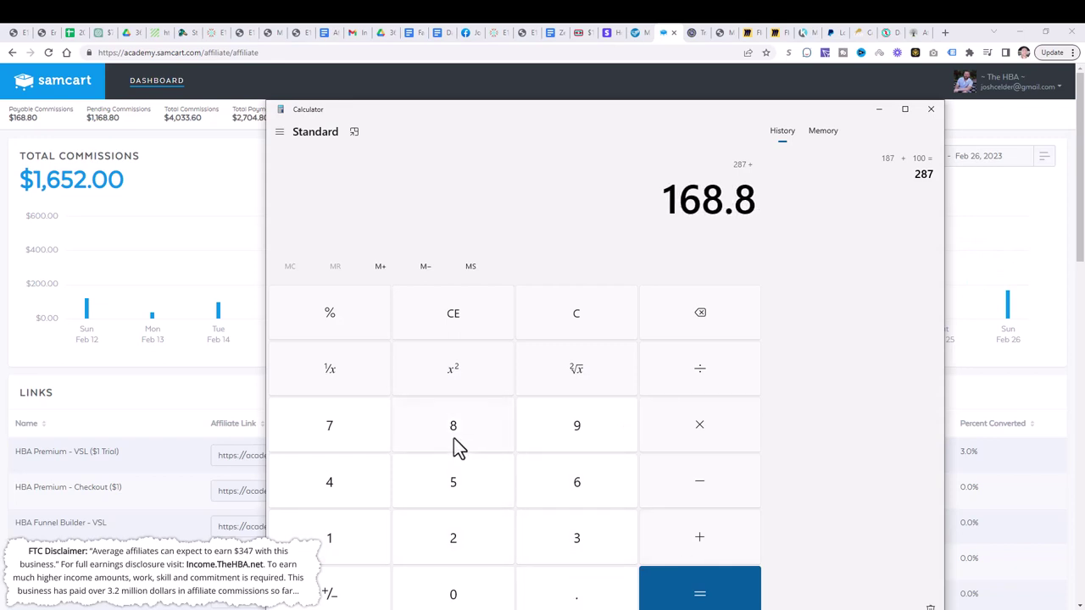
left_click(484, 588)
left_click_drag(534, 117, 507, 86)
left_click(680, 516)
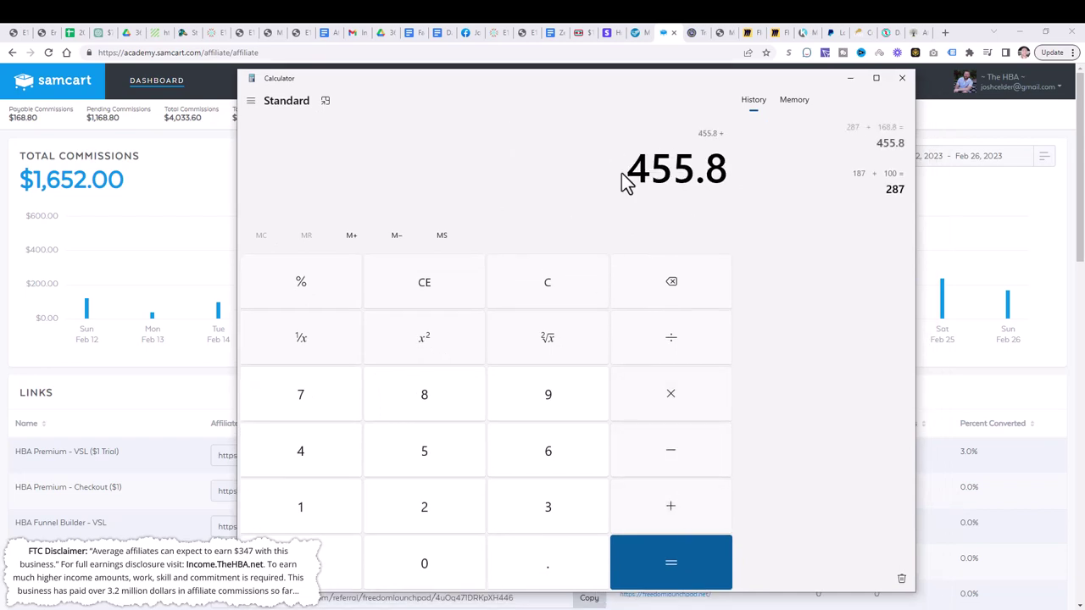
Add TrafficAuthority's 80 commission for a 535.8 total and minimize Calculator
left_click(695, 43)
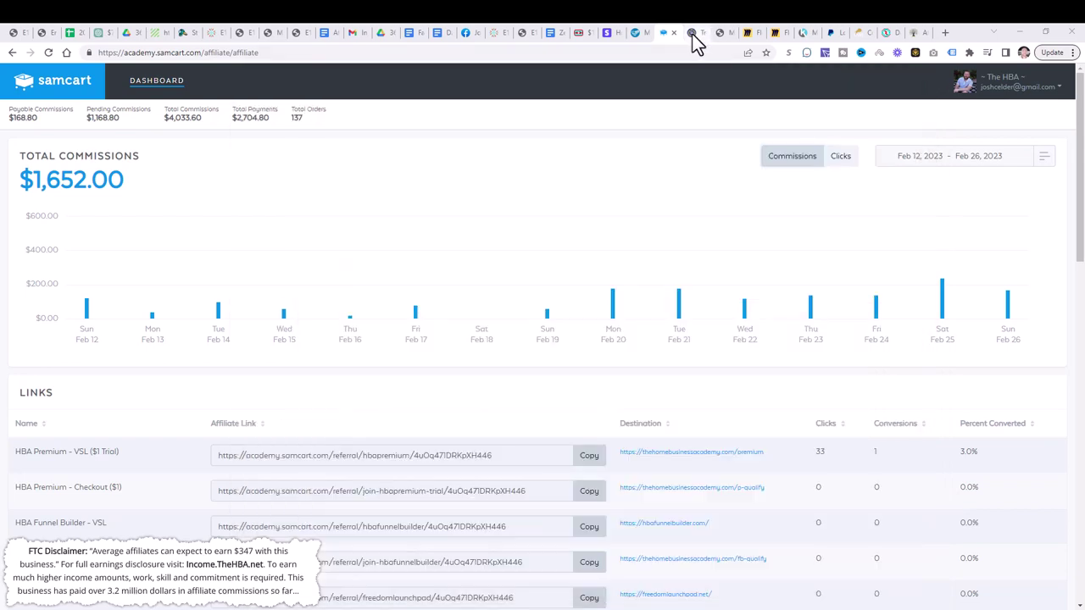
left_click(692, 34)
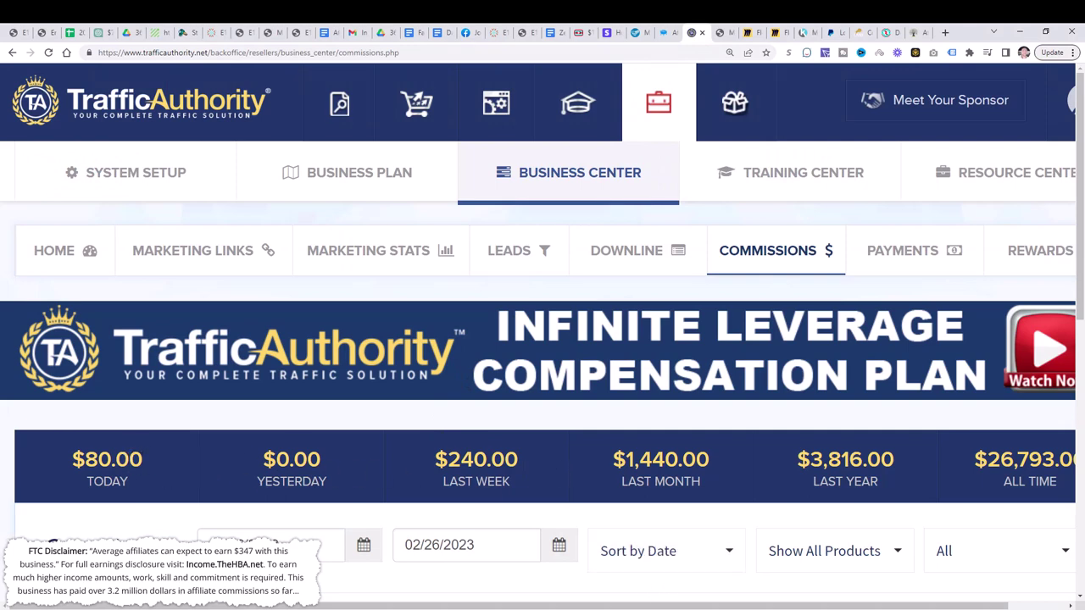
key("alt+Tab")
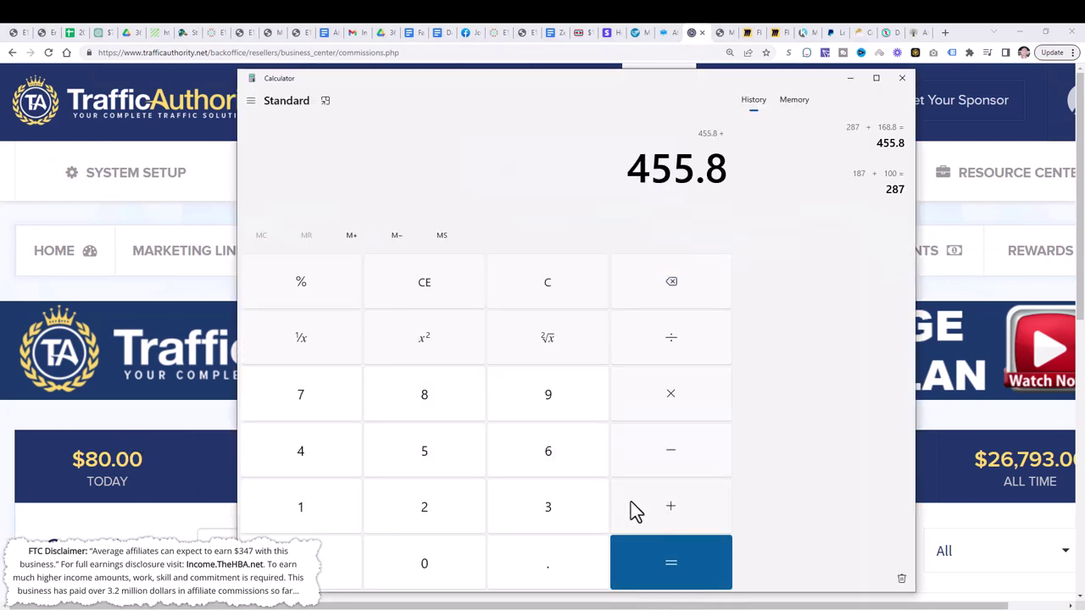
left_click(460, 414)
left_click(474, 563)
left_click(673, 568)
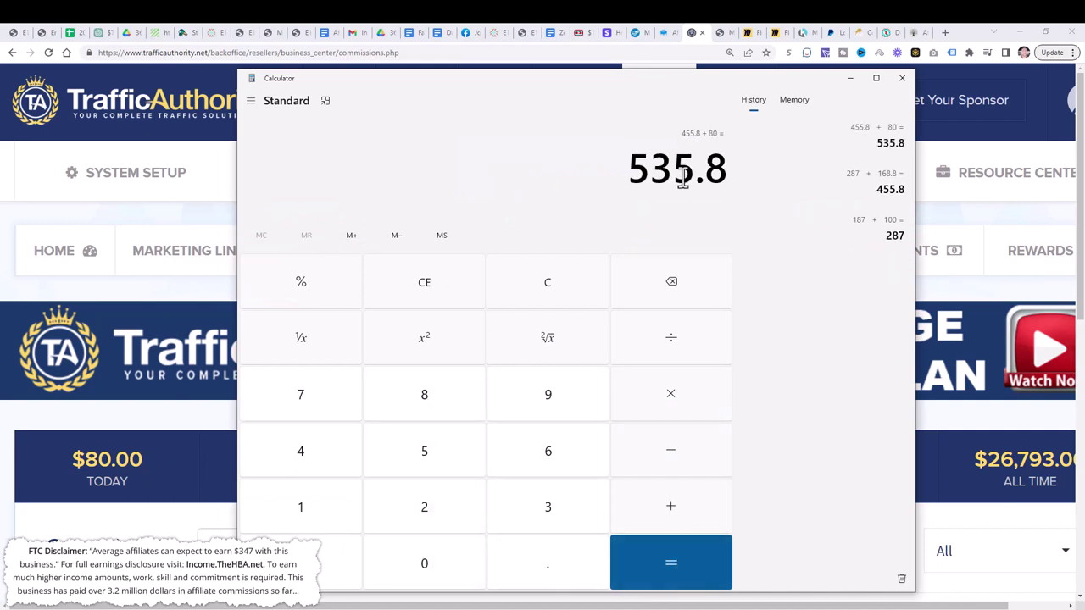
left_click(849, 81)
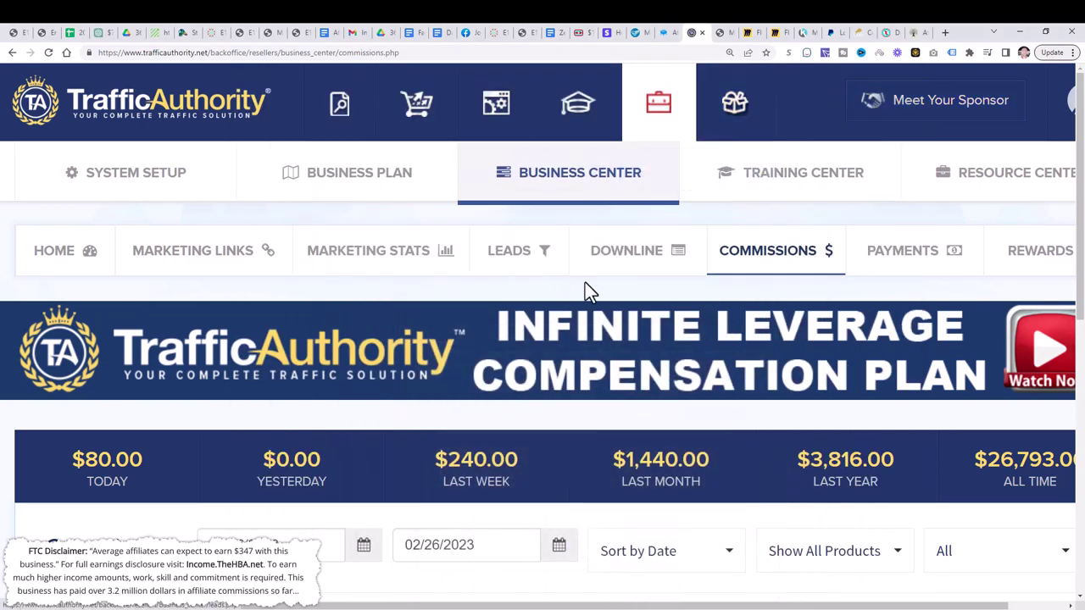
Select Email 18's subject and body in the Zero To 10K Email Swipes doc, then return to YouTube
left_click(553, 34)
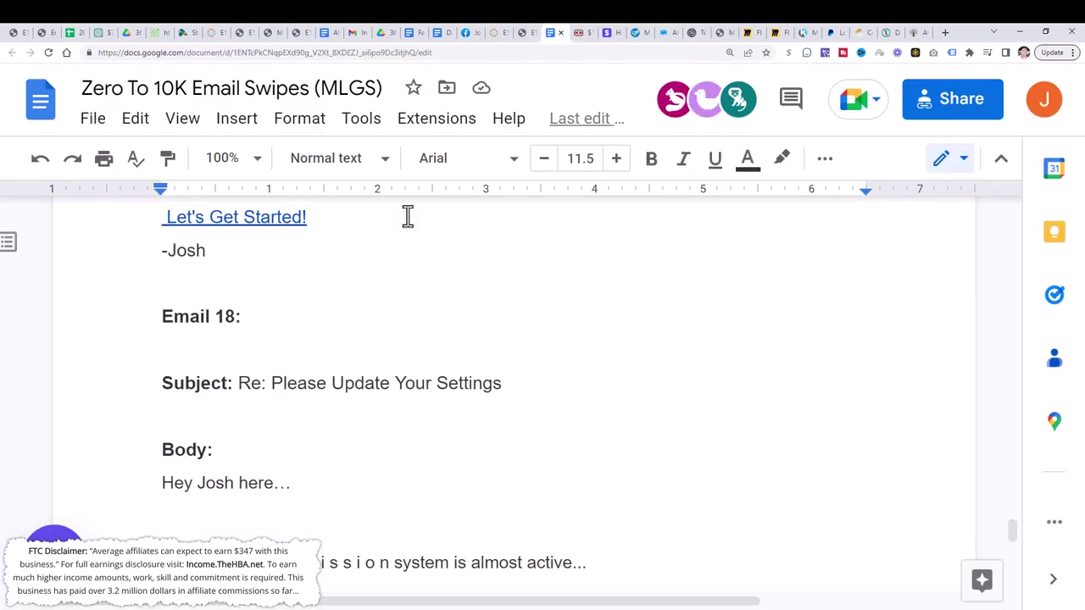
scroll(429, 373, "up", 10)
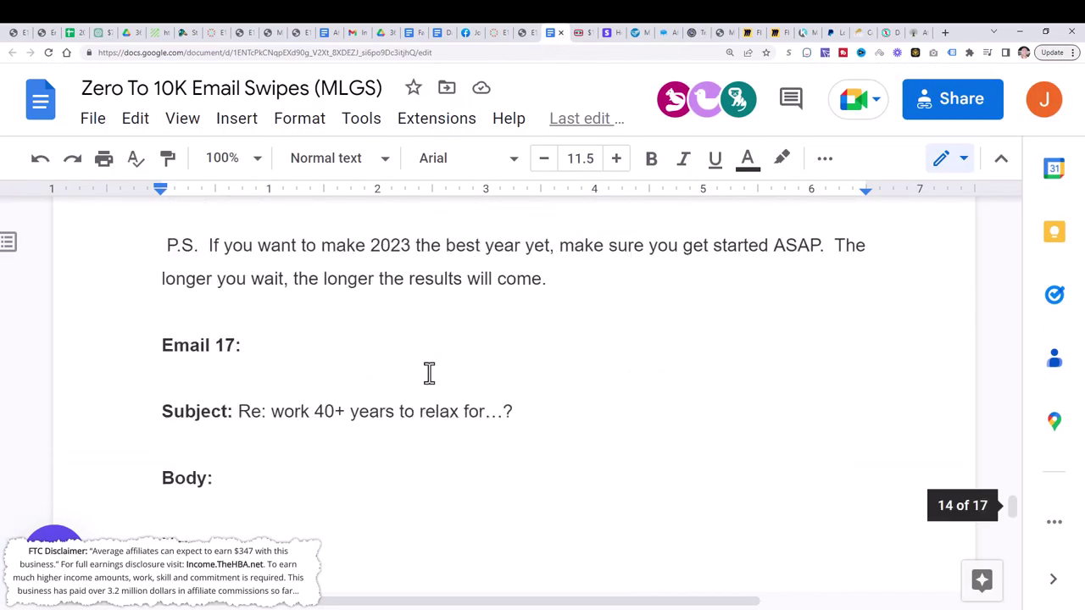
scroll(429, 373, "up", 10)
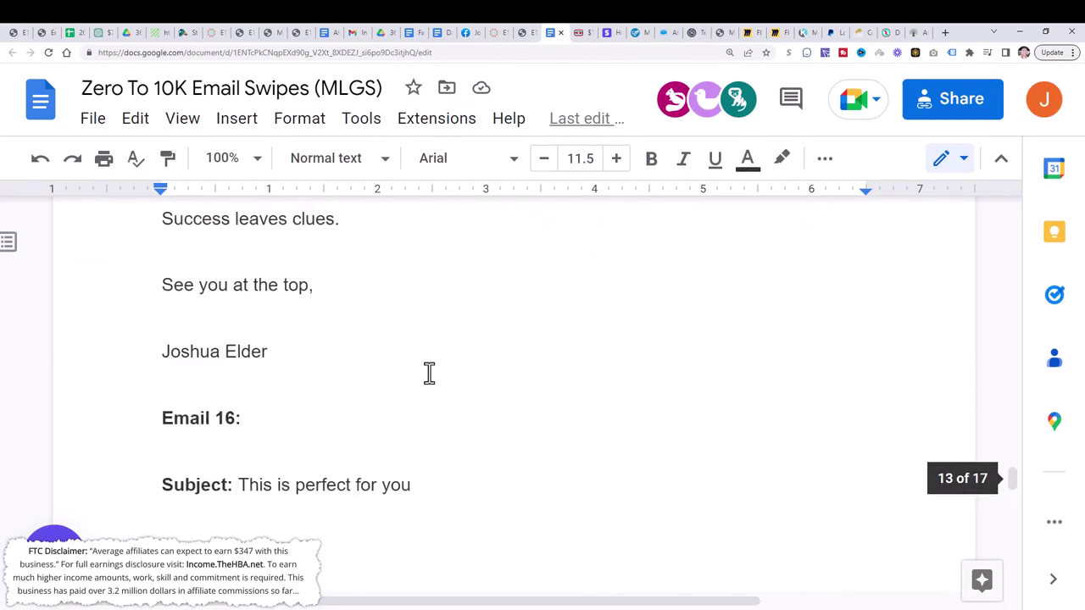
scroll(429, 372, "down", 15)
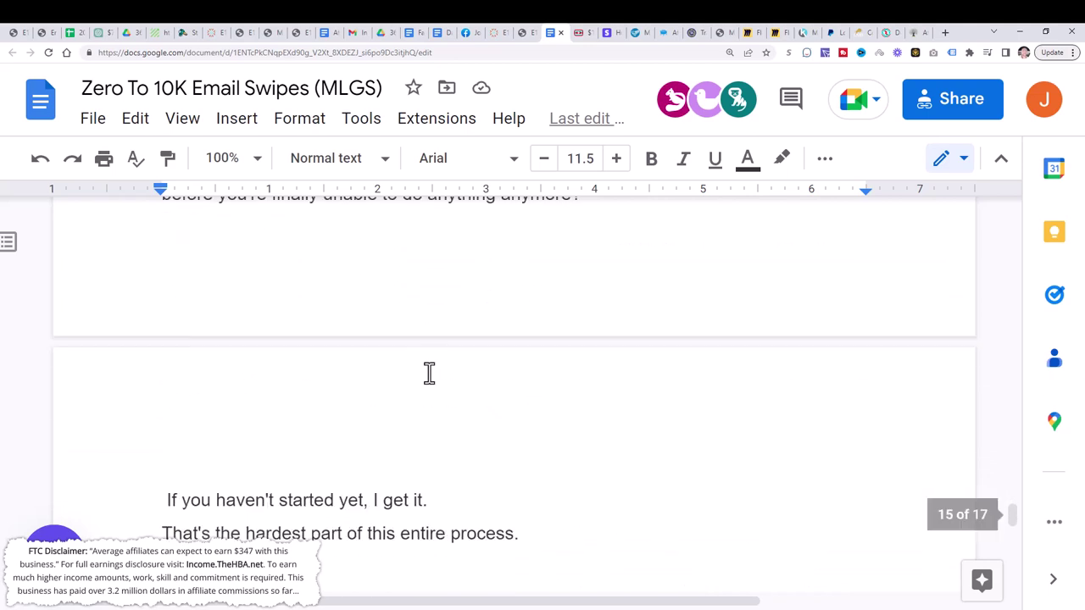
scroll(429, 373, "down", 15)
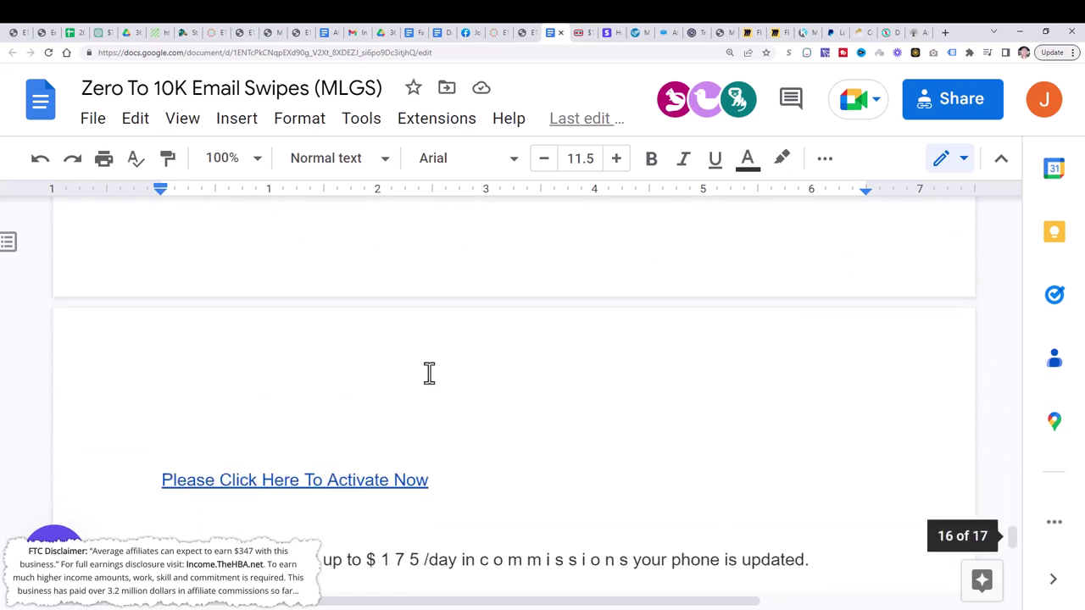
scroll(429, 373, "down", 15)
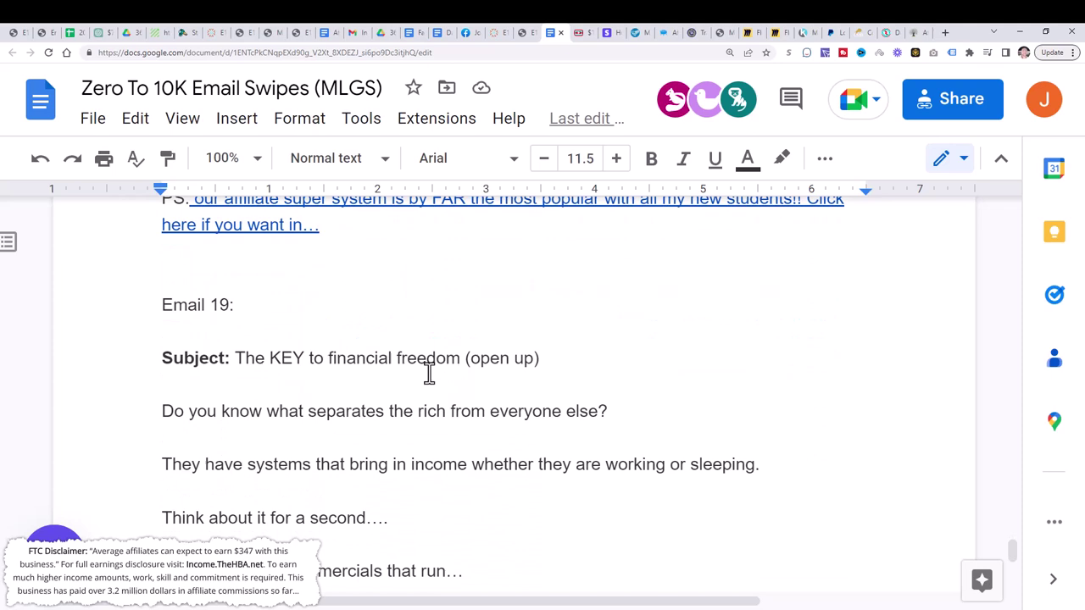
scroll(429, 373, "up", 2)
left_click_drag(359, 409, 252, 349)
scroll(401, 361, "up", 8)
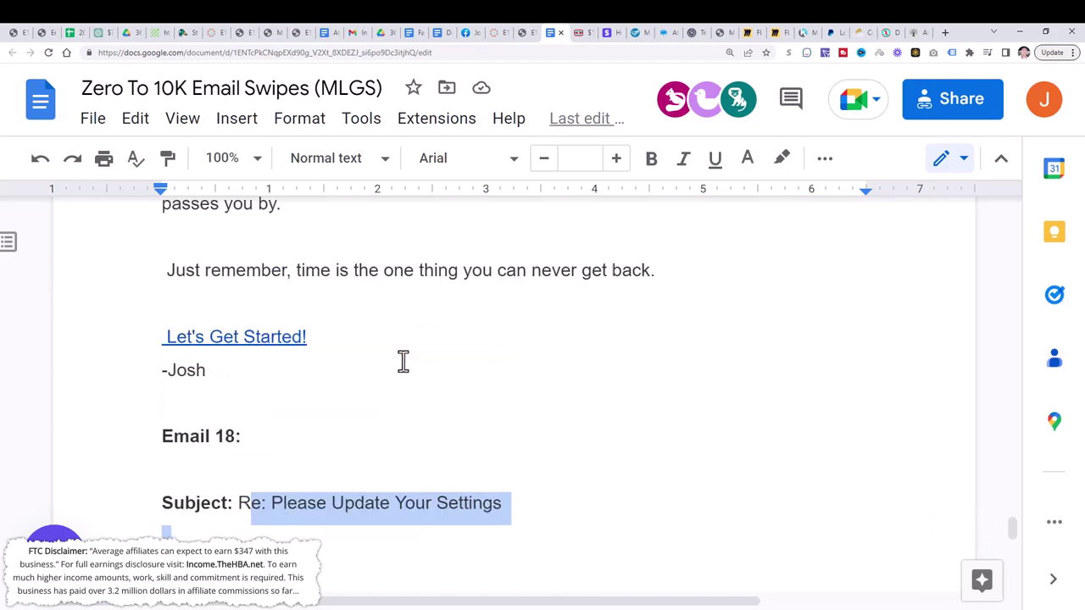
scroll(403, 360, "up", 5)
mouse_move(1014, 517)
left_mouse_down()
mouse_move(980, 351)
mouse_move(989, 208)
mouse_move(987, 391)
mouse_move(1015, 527)
left_mouse_up()
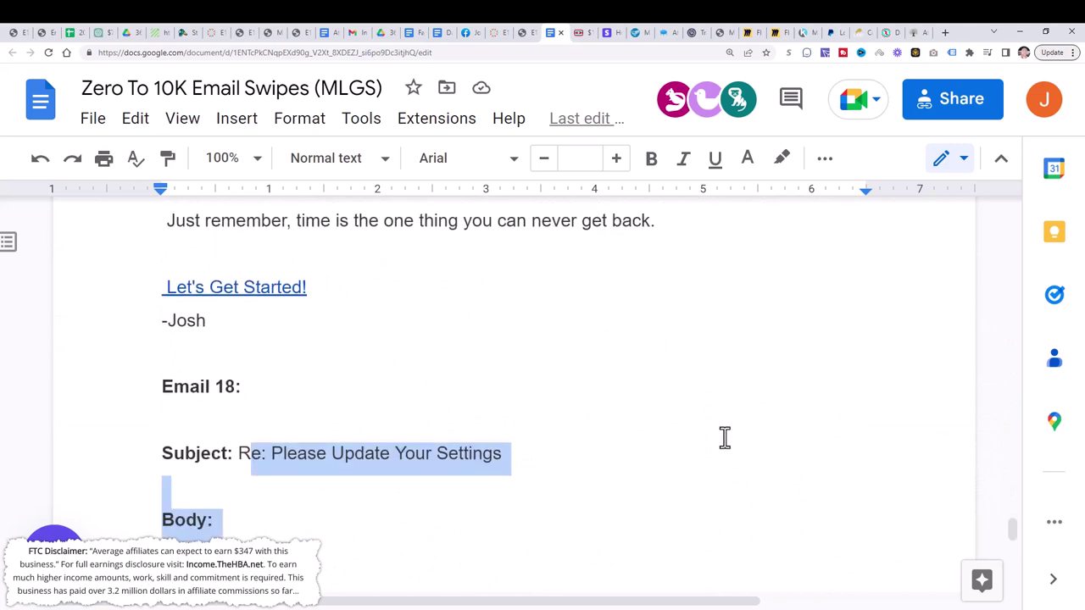
scroll(583, 373, "down", 3)
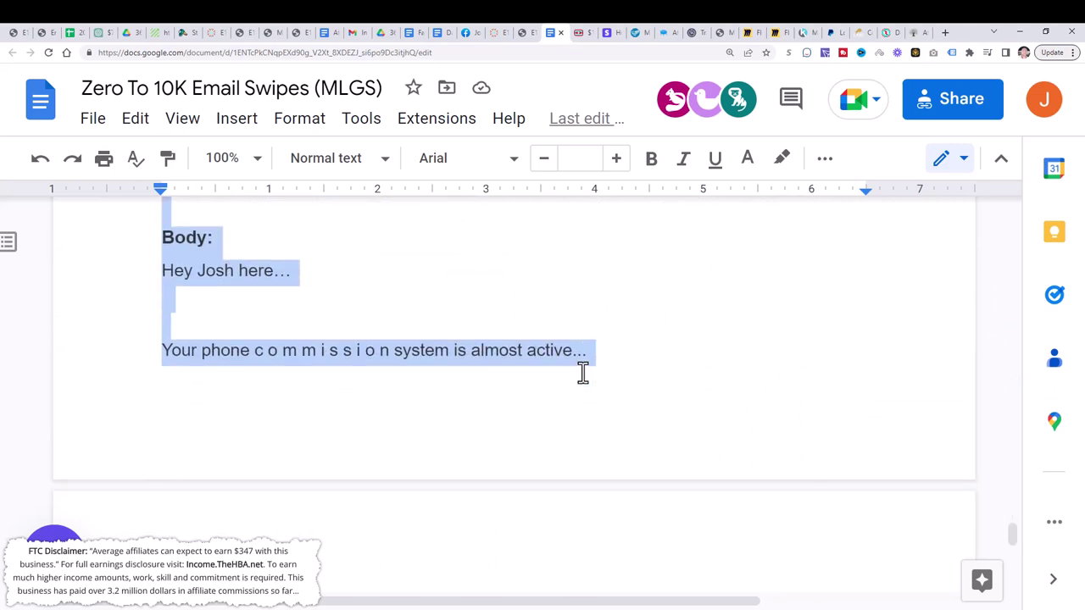
left_click(578, 34)
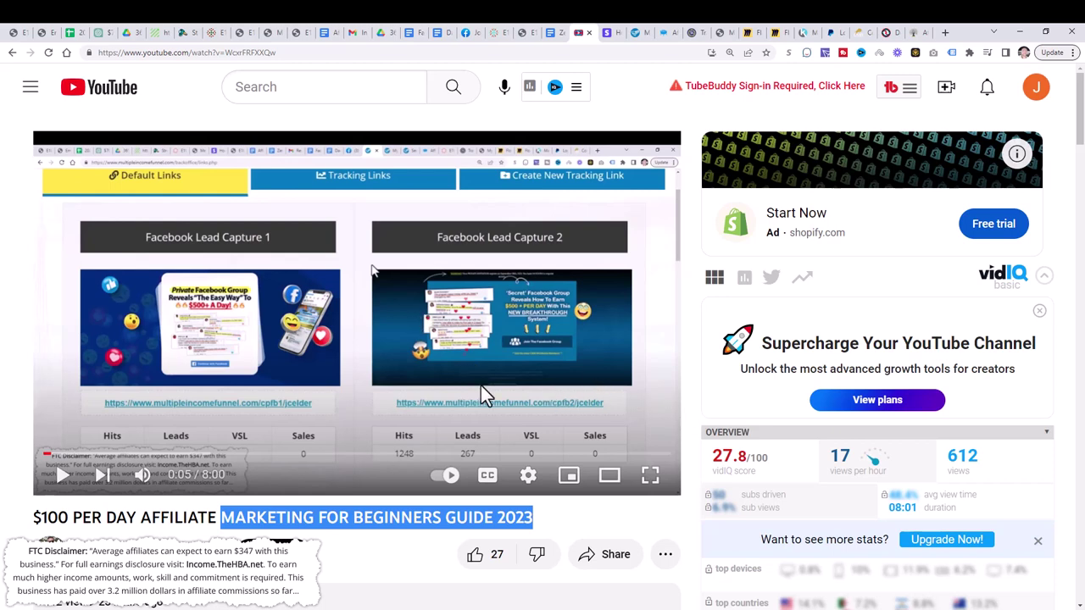
Select Email 19's subject 'The KEY to financial freedom (open up)', then return to MyLeadGenSecret
scroll(457, 441, "down", 1)
left_click(351, 408)
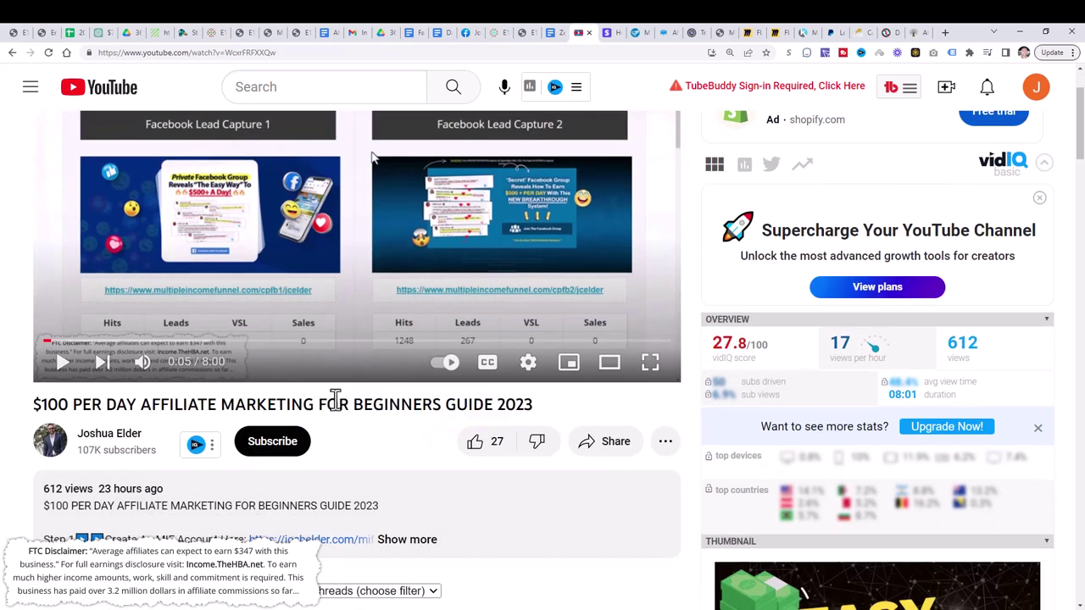
left_click(560, 35)
scroll(528, 324, "up", 2)
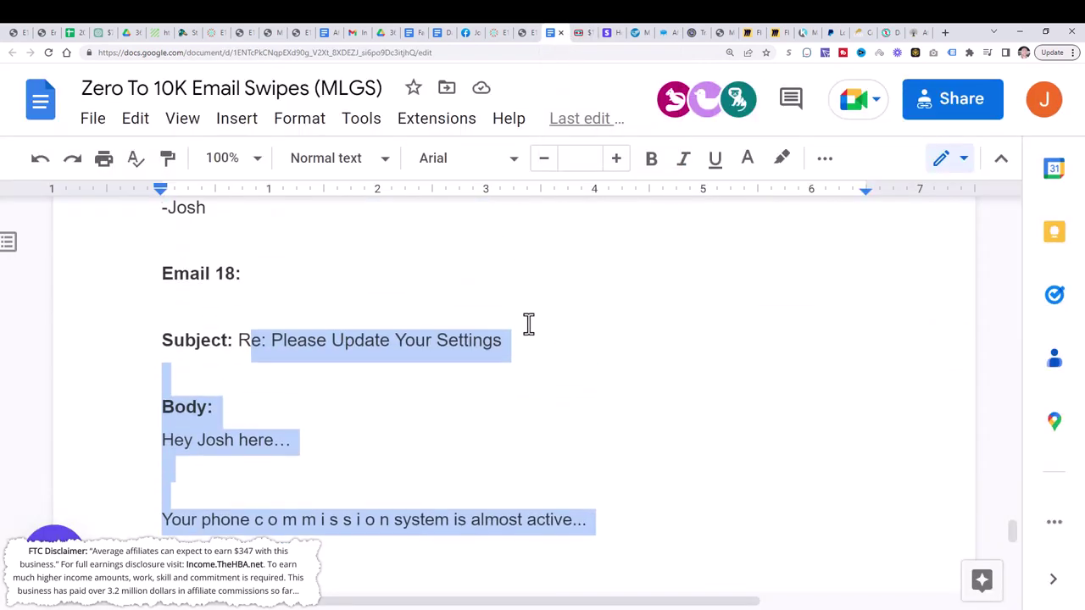
scroll(528, 324, "down", 10)
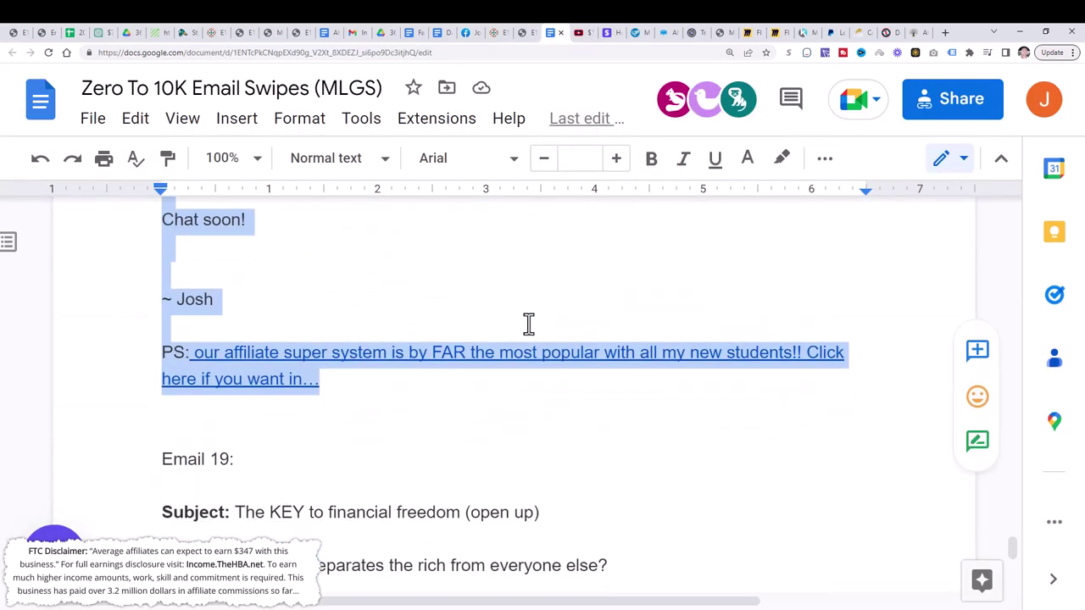
scroll(508, 327, "down", 3)
left_click(472, 331)
left_click(579, 266)
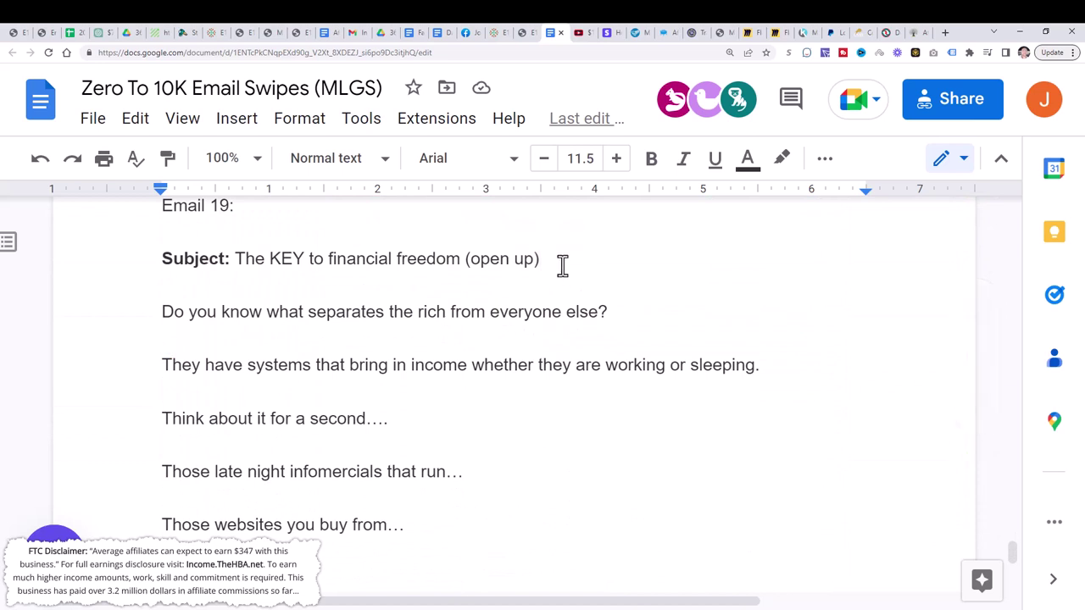
left_click_drag(562, 265, 242, 261)
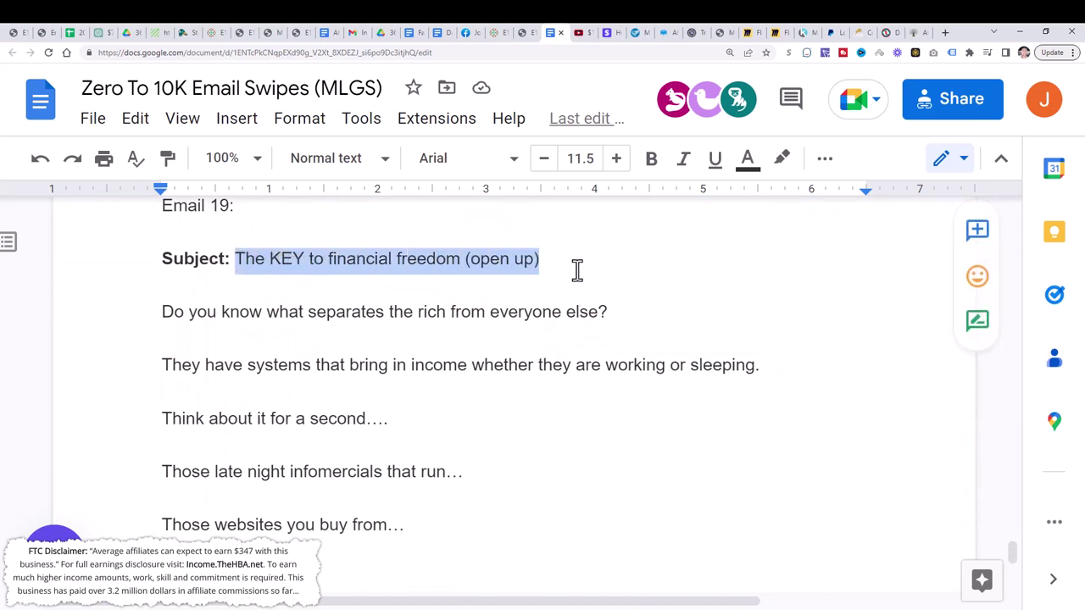
left_click_drag(576, 270, 239, 262)
left_click(720, 34)
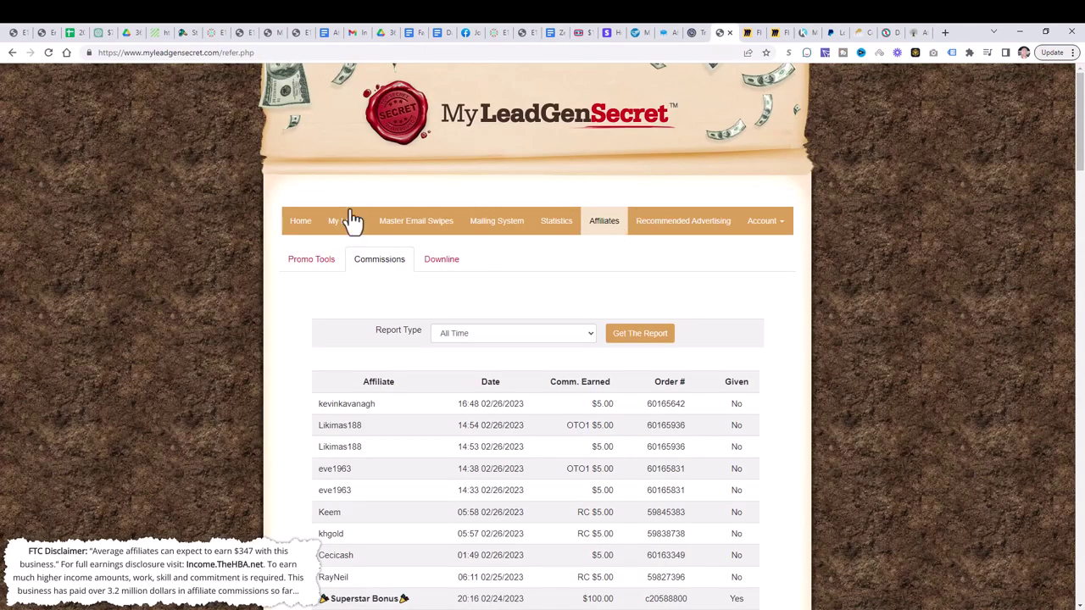
From Home, create a new message and Select All lead dates, giving 6900 leads
left_click(299, 226)
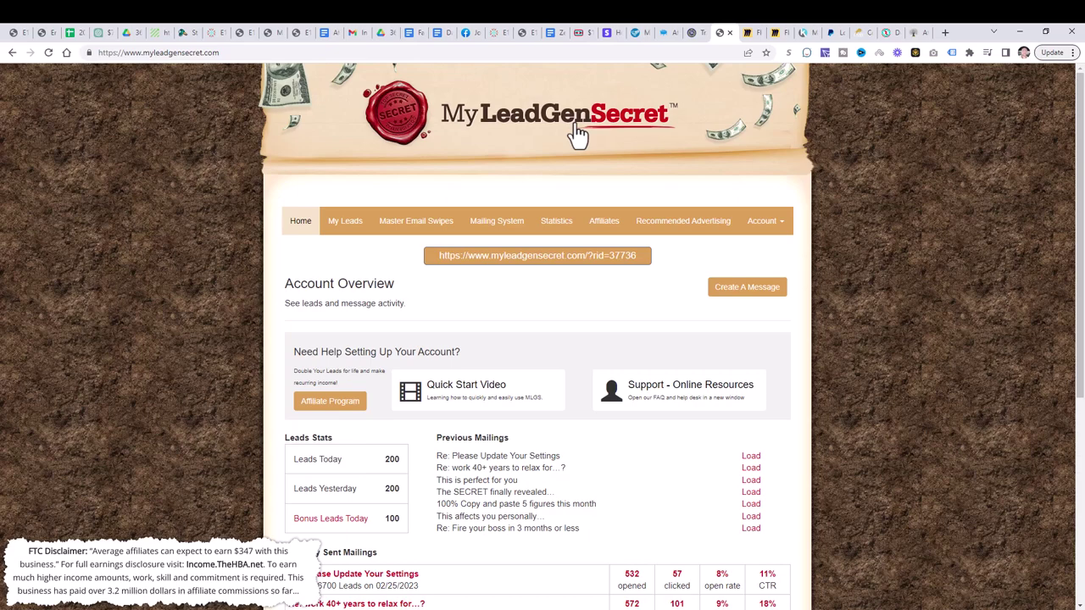
left_click(749, 290)
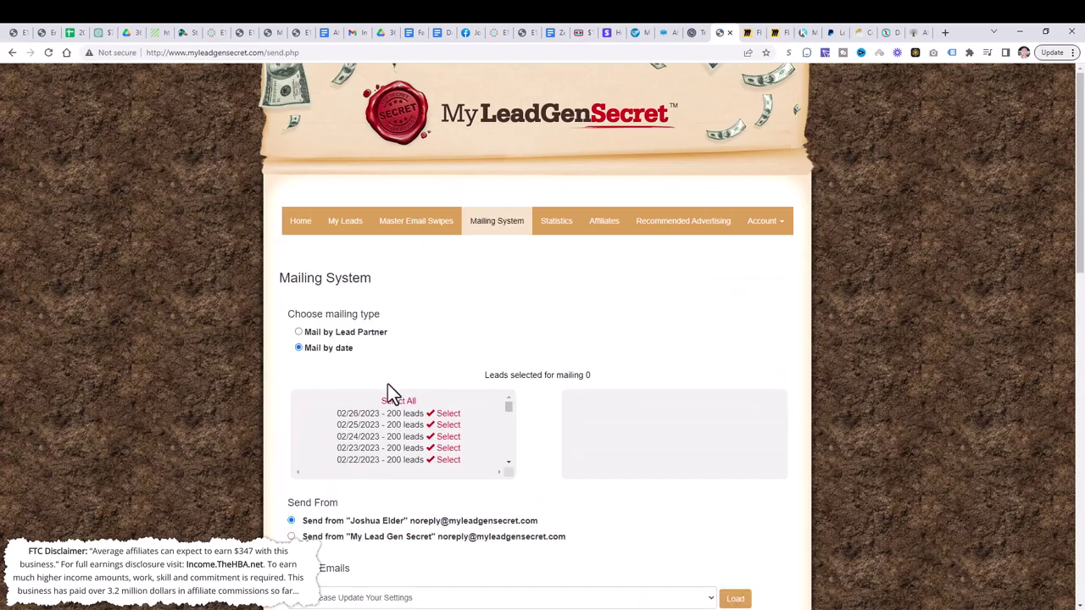
left_click(398, 402)
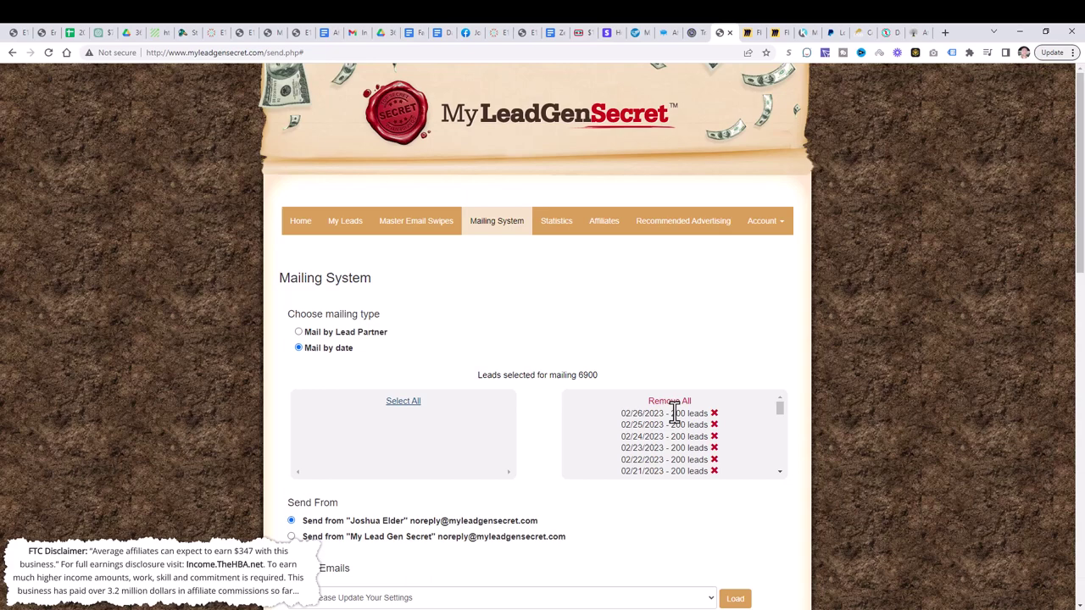
left_click_drag(676, 412, 687, 460)
Open Affiliates > Commissions, check the $1,672.00 total earned, then return Home
left_click(606, 231)
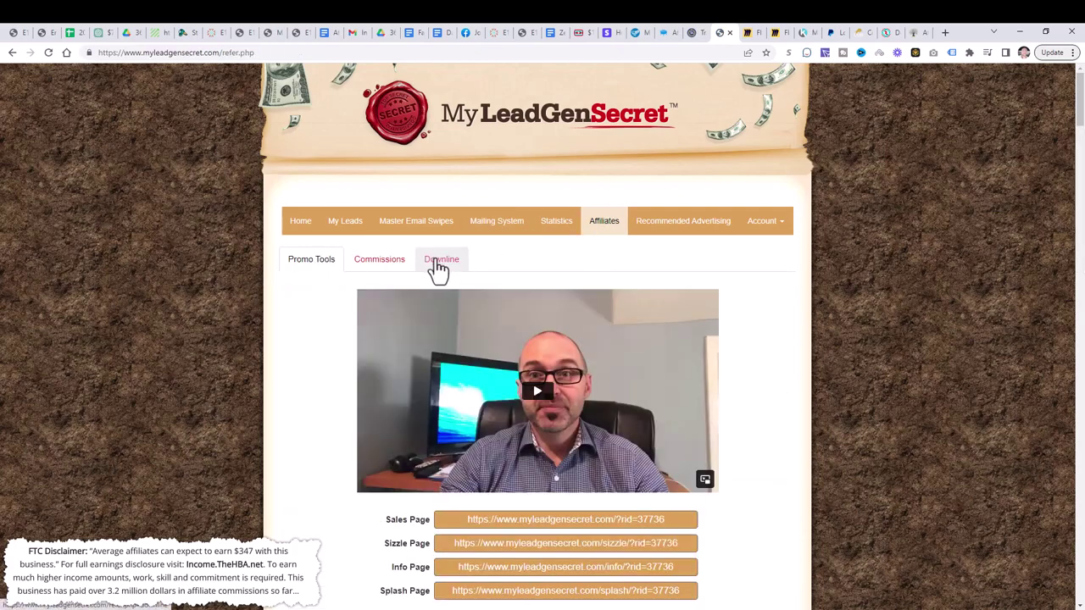
left_click(388, 261)
scroll(571, 353, "down", 5)
scroll(571, 354, "down", 10)
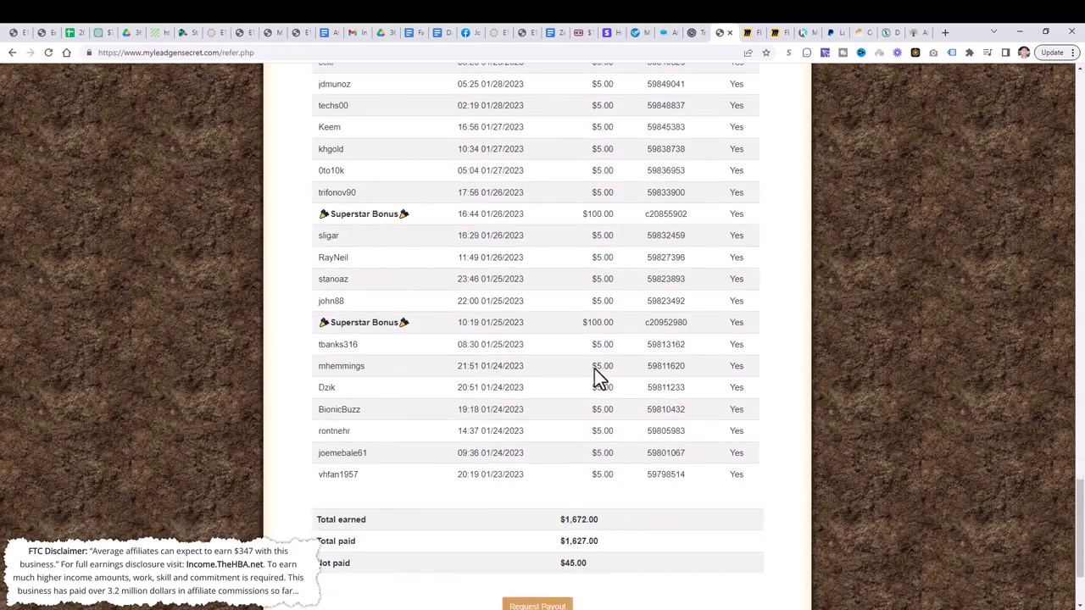
double_click(593, 390)
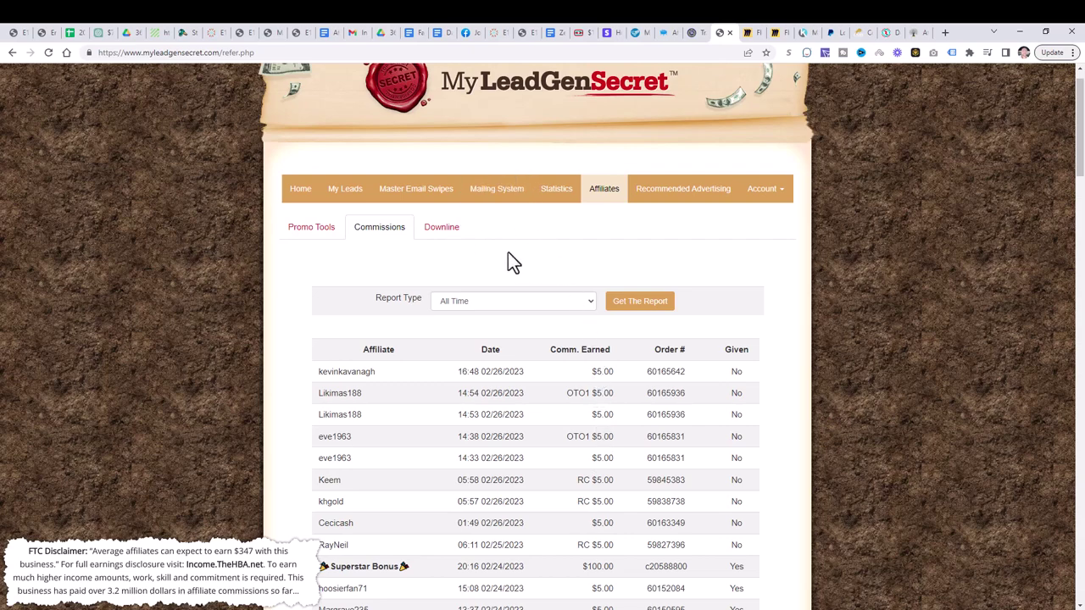
scroll(526, 242, "up", 1)
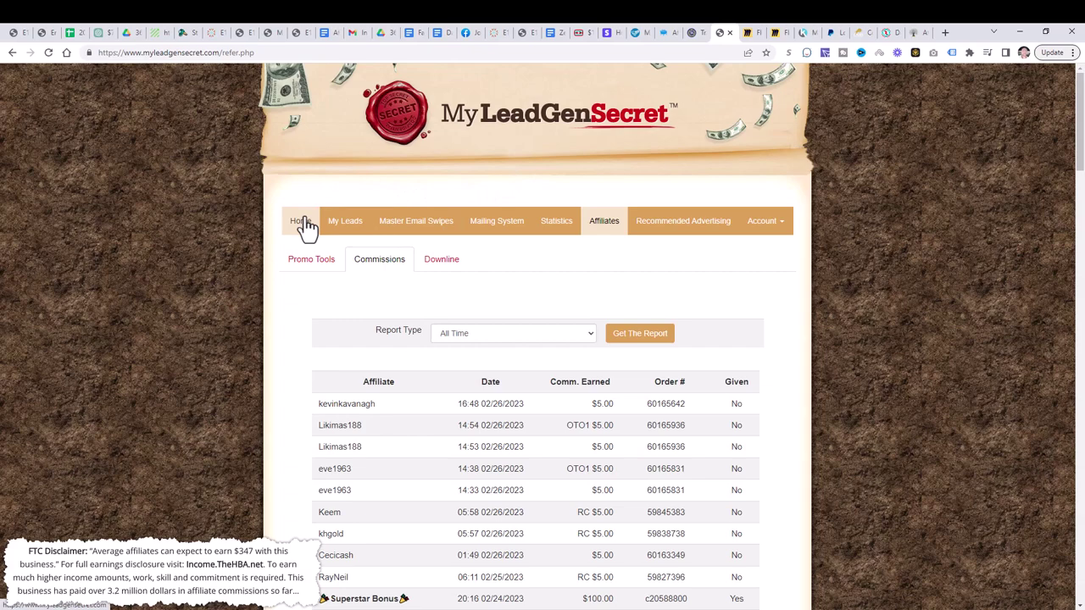
scroll(581, 322, "down", 1)
scroll(593, 310, "up", 1)
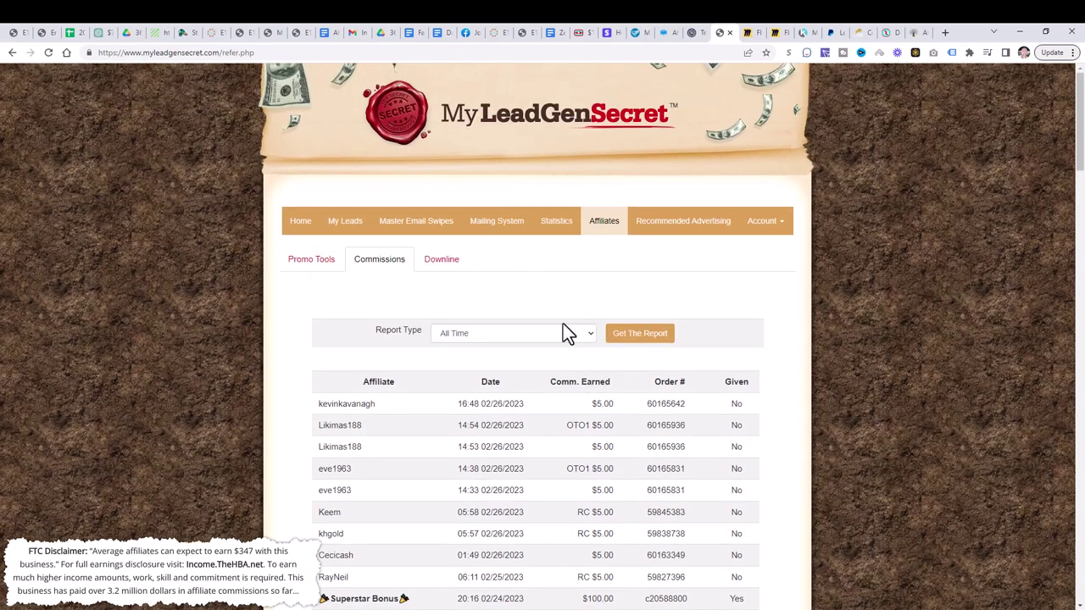
left_click(298, 228)
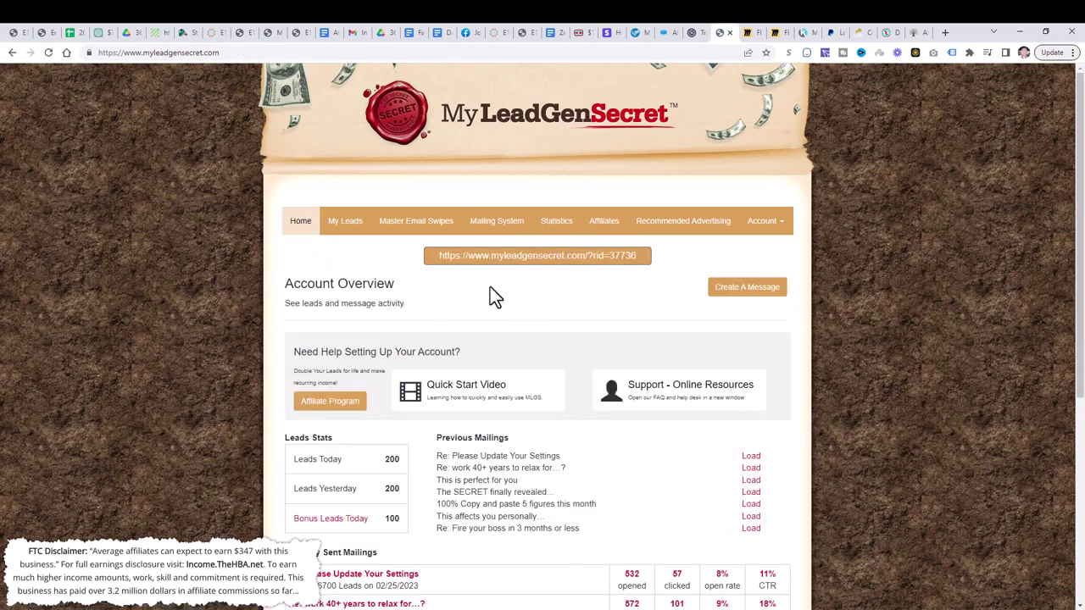
Create a new message and Select All lead dates for 6900 leads
left_click(745, 292)
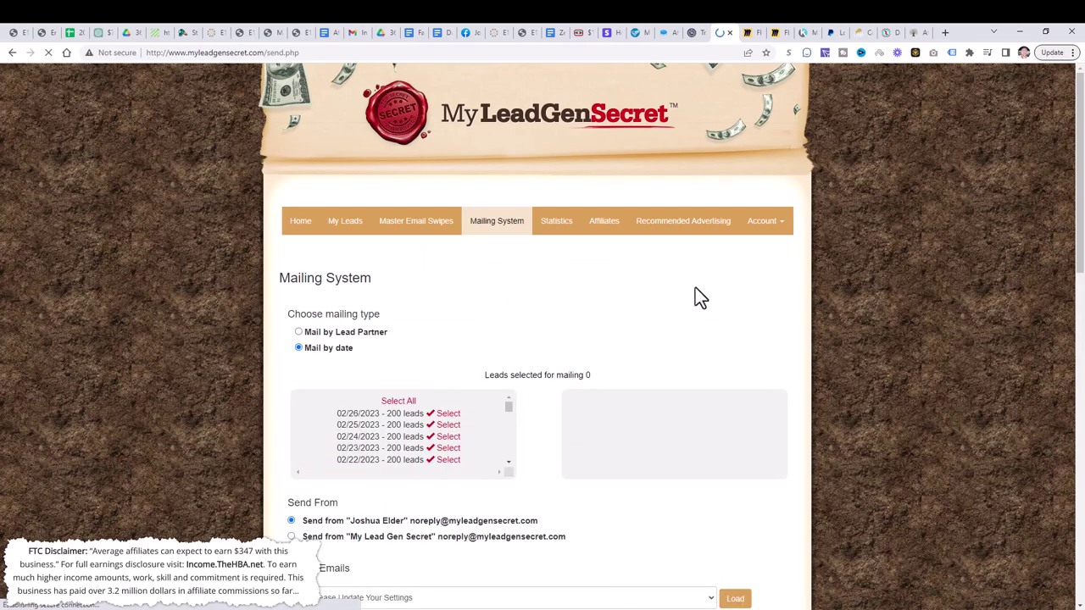
scroll(452, 362, "down", 1)
left_click(398, 344)
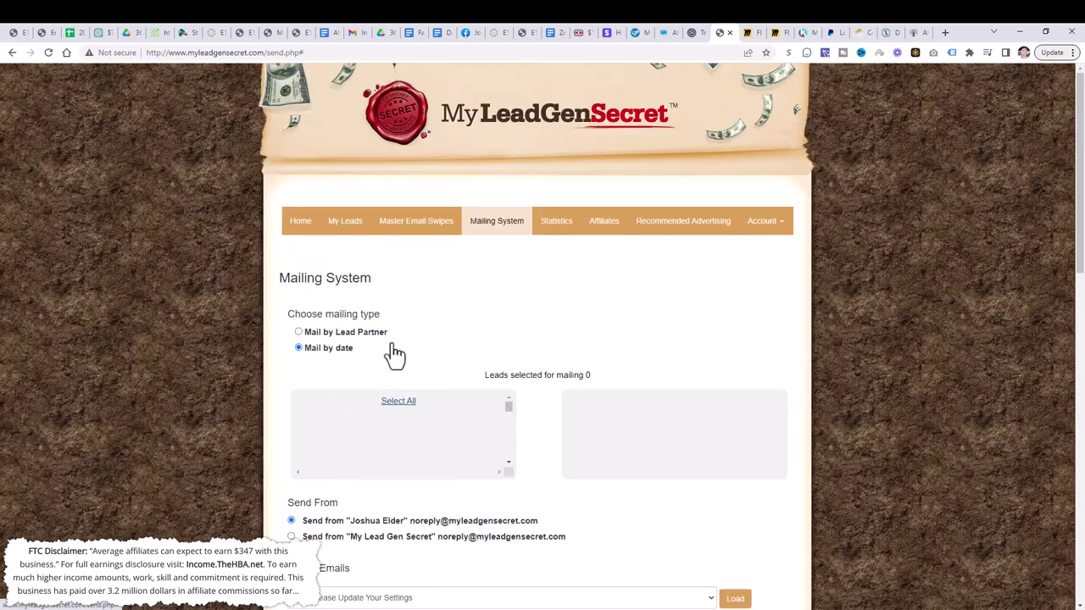
scroll(557, 339, "down", 3)
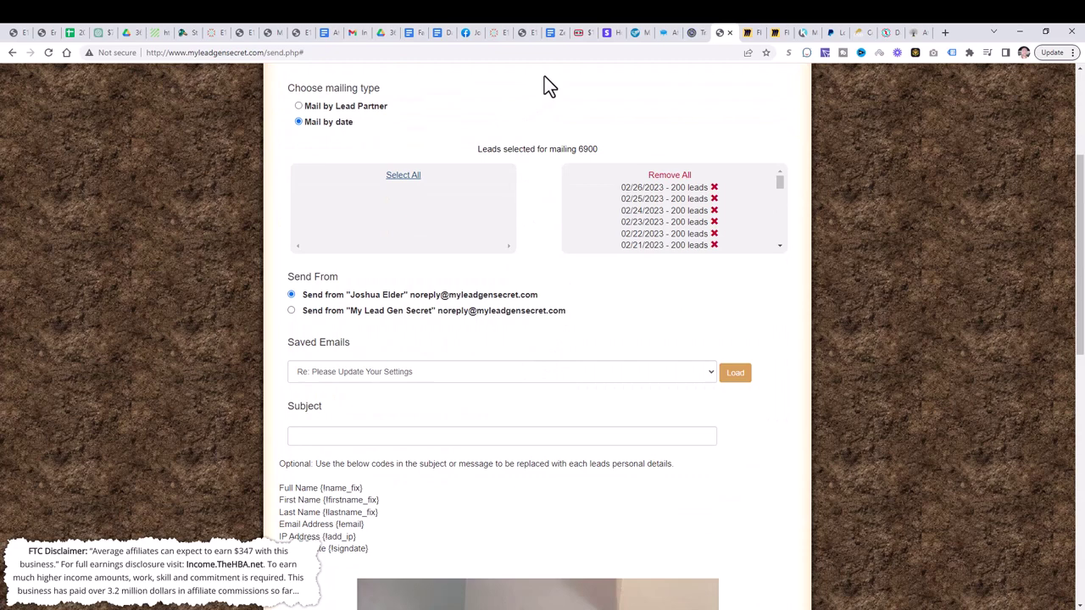
Copy Email 19's subject from the swipe doc and paste it into the Subject field
left_click(553, 34)
scroll(414, 332, "up", 1)
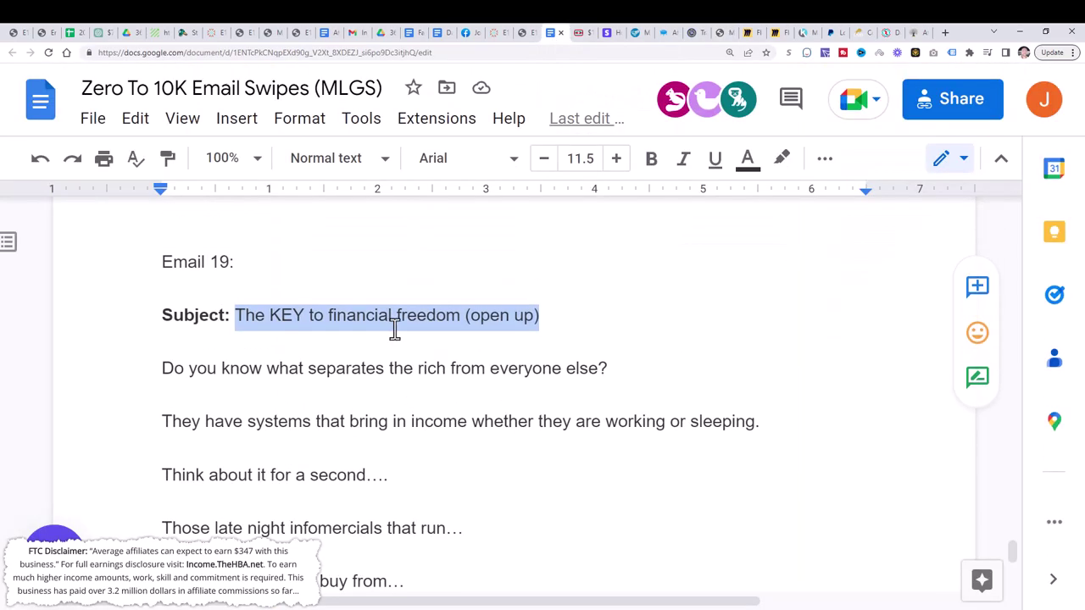
left_click(468, 327)
left_click_drag(542, 318, 247, 324)
left_click(720, 34)
left_click(483, 436)
key("ctrl+v")
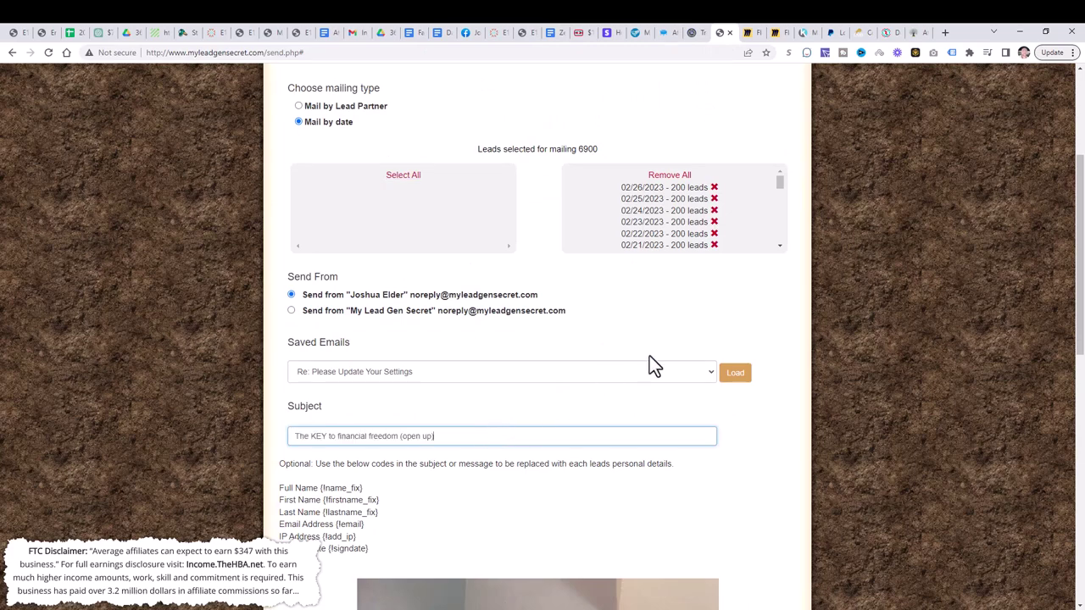
Select and delete the placeholder text in the message editor
scroll(652, 356, "down", 5)
scroll(654, 359, "down", 4)
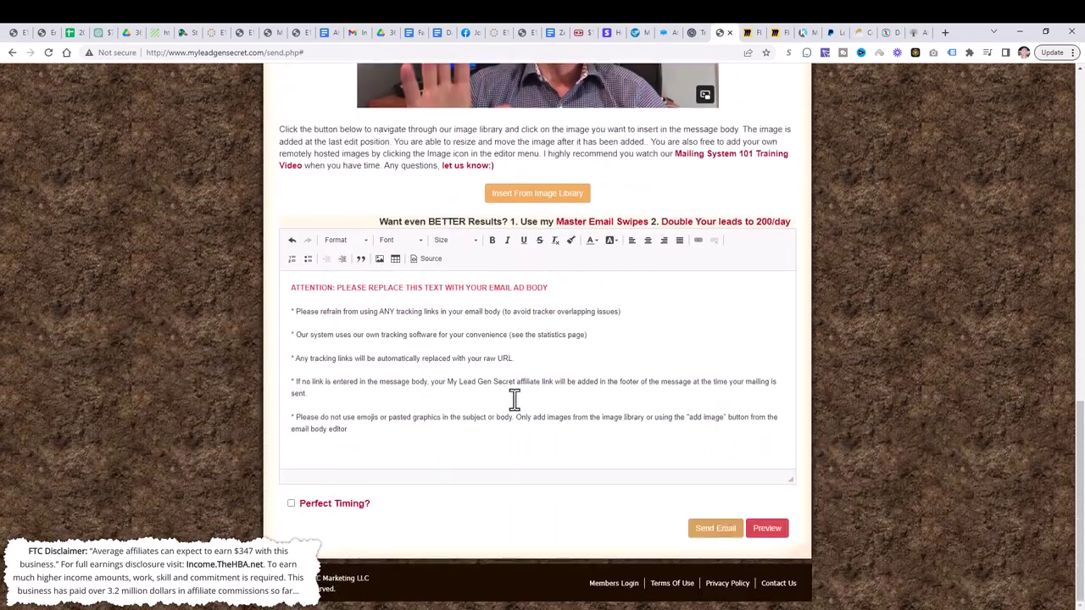
left_click_drag(411, 443, 277, 288)
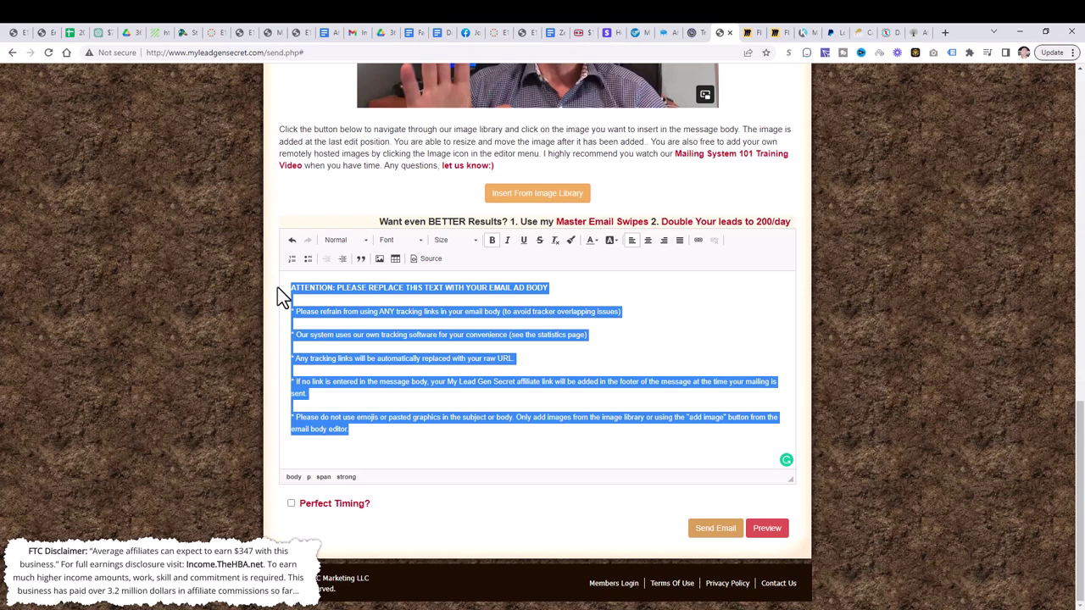
key("BackSpace")
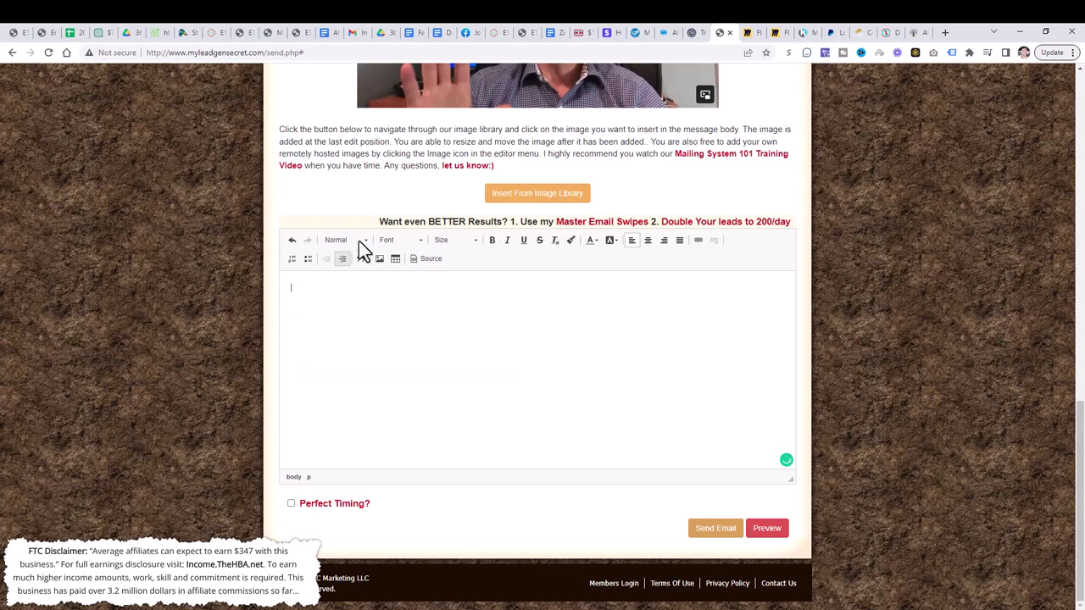
Select Email 19's full body in the swipe doc and return to the mailing page
left_click(550, 34)
scroll(380, 325, "down", 1)
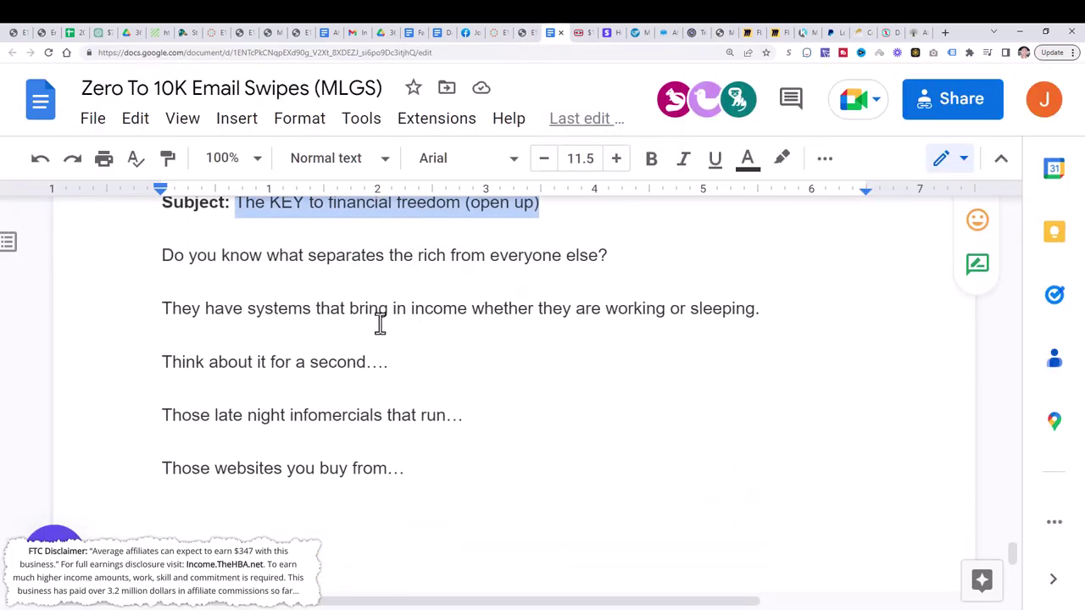
left_click_drag(166, 257, 483, 307)
scroll(483, 432, "down", 8)
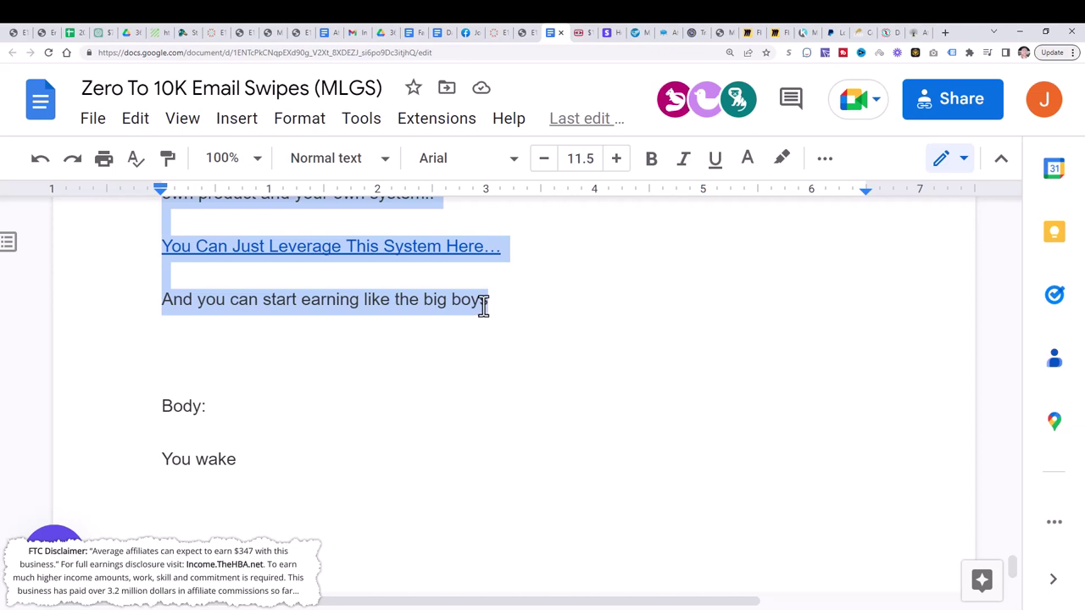
scroll(534, 237, "up", 3)
scroll(560, 211, "up", 3)
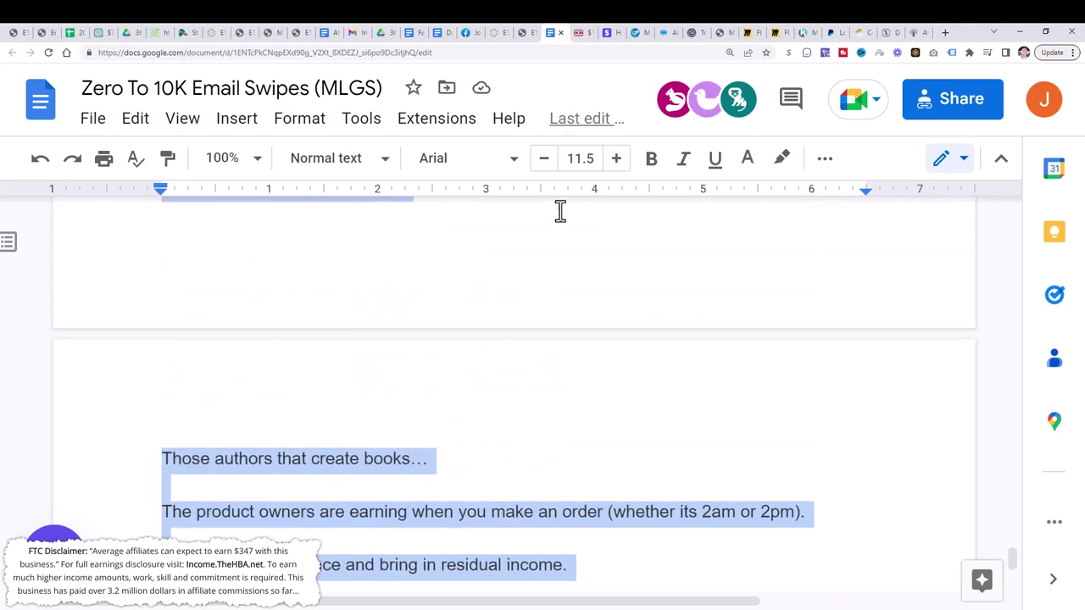
left_click(725, 32)
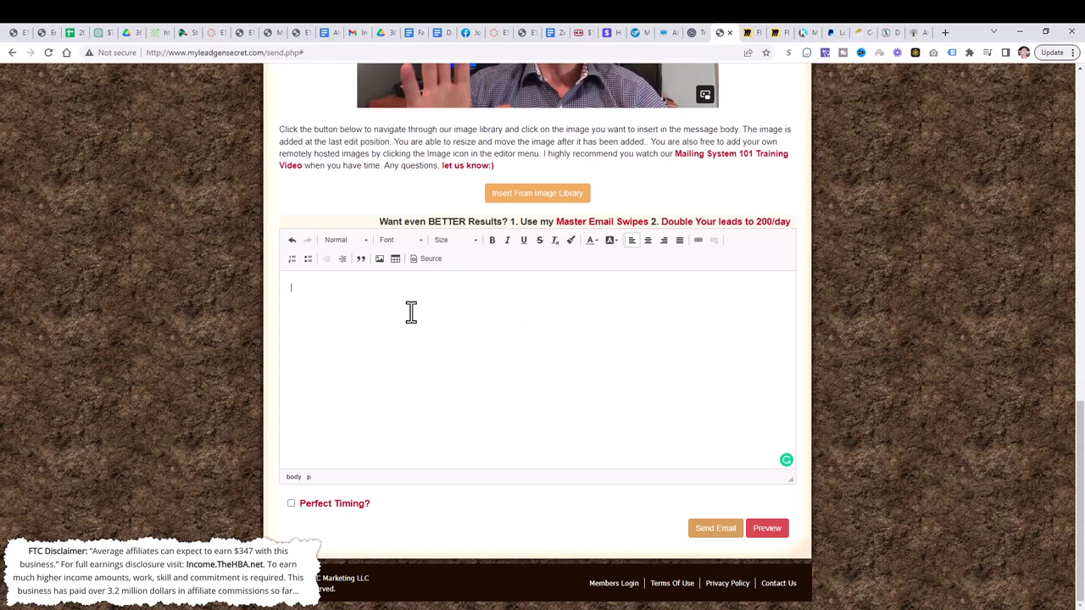
Paste Email 19's body and remove the blank lines through the late night line
key("ctrl+v")
scroll(520, 322, "up", 10)
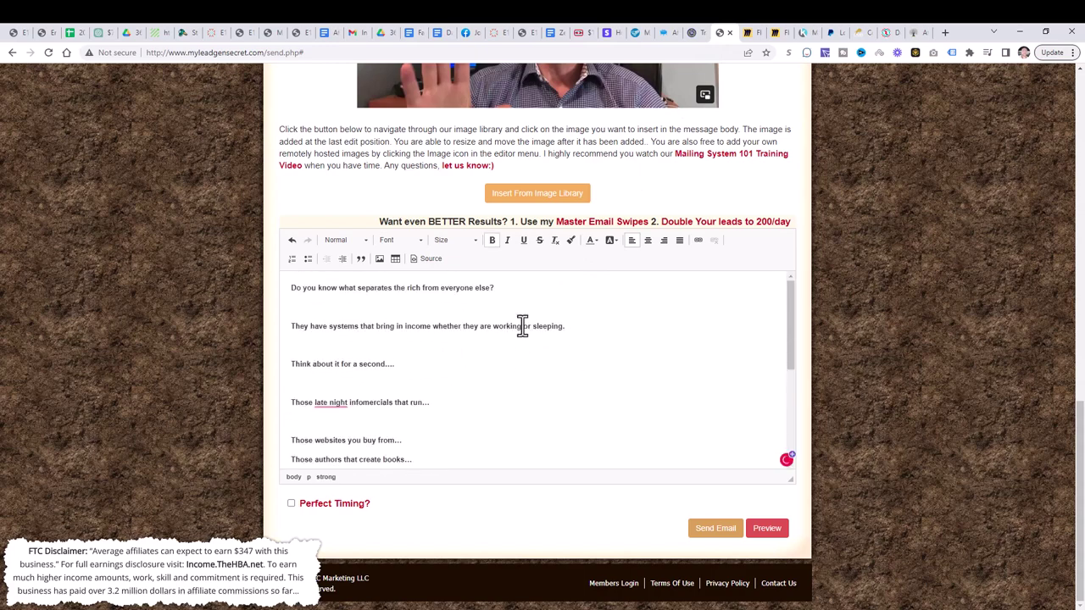
left_click(380, 306)
scroll(424, 300, "up", 3)
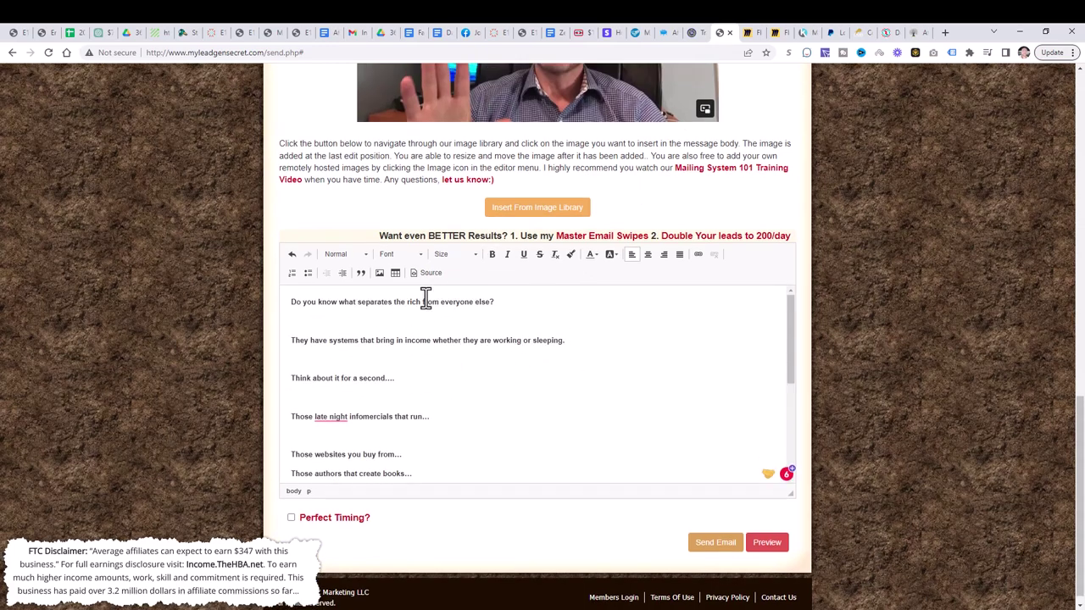
scroll(441, 381, "down", 2)
key("BackSpace")
left_click(373, 383)
key("BackSpace")
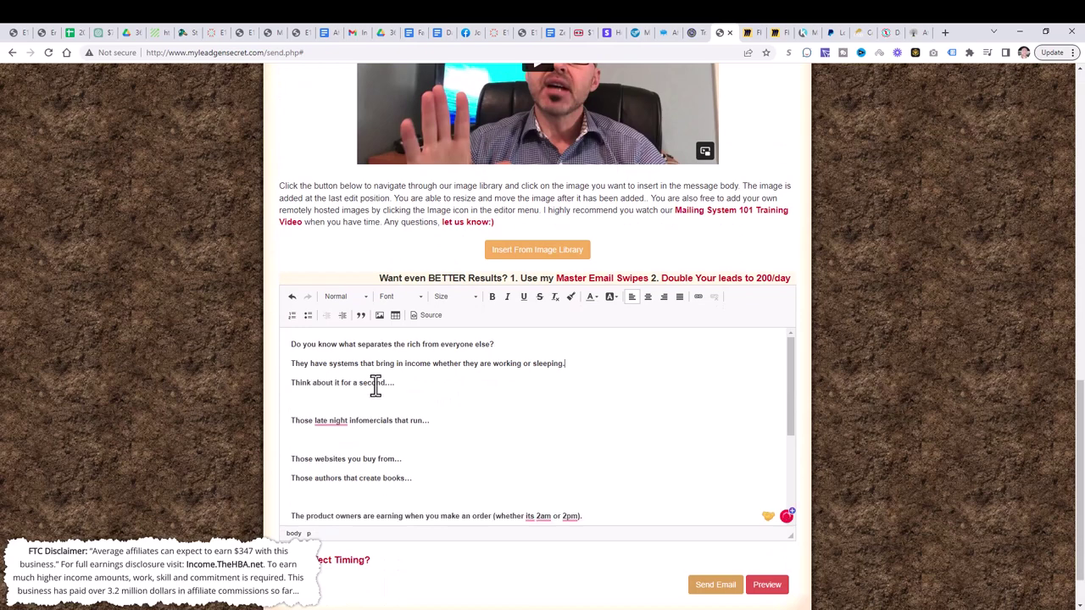
left_click(360, 403)
key("BackSpace")
left_click(353, 419)
key("BackSpace")
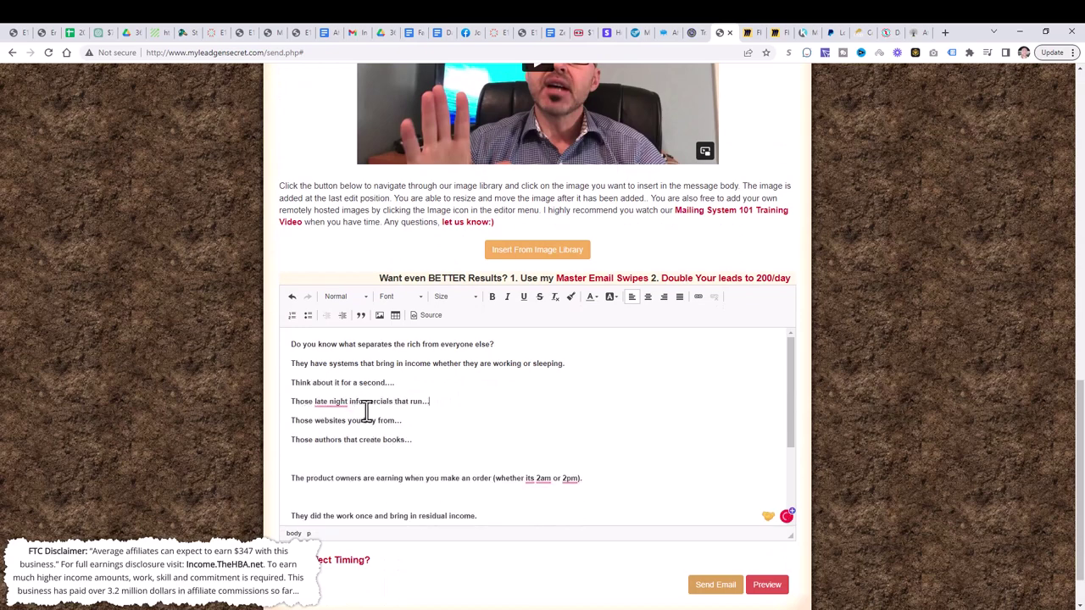
Remove the remaining empty lines after the authors line and before 'They did the work'
left_click(374, 459)
key("BackSpace")
scroll(383, 449, "down", 2)
left_click(378, 375)
key("BackSpace")
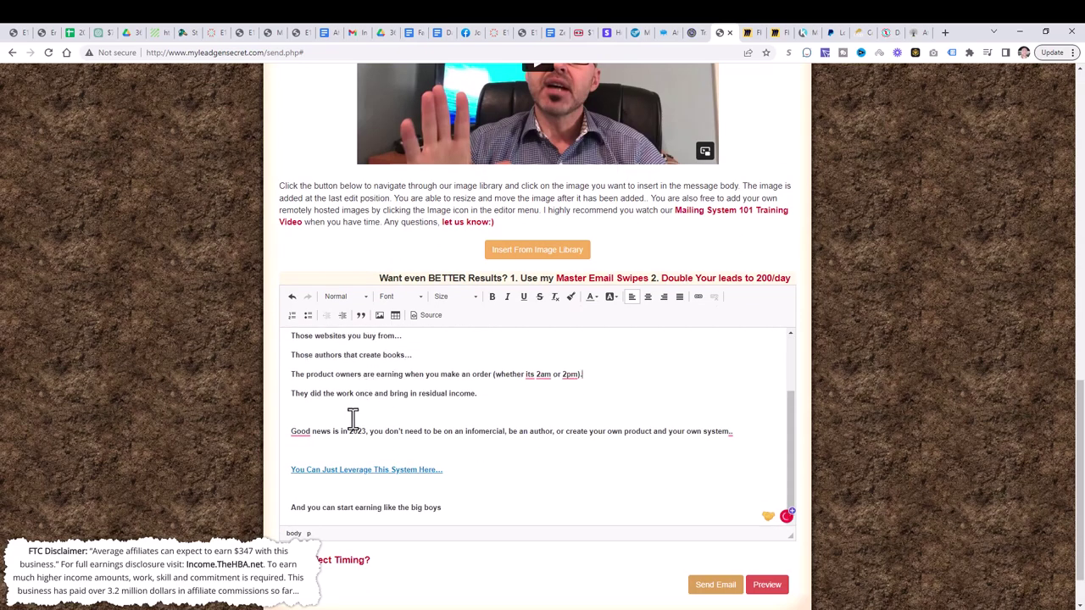
key("Down")
scroll(356, 421, "down", 2)
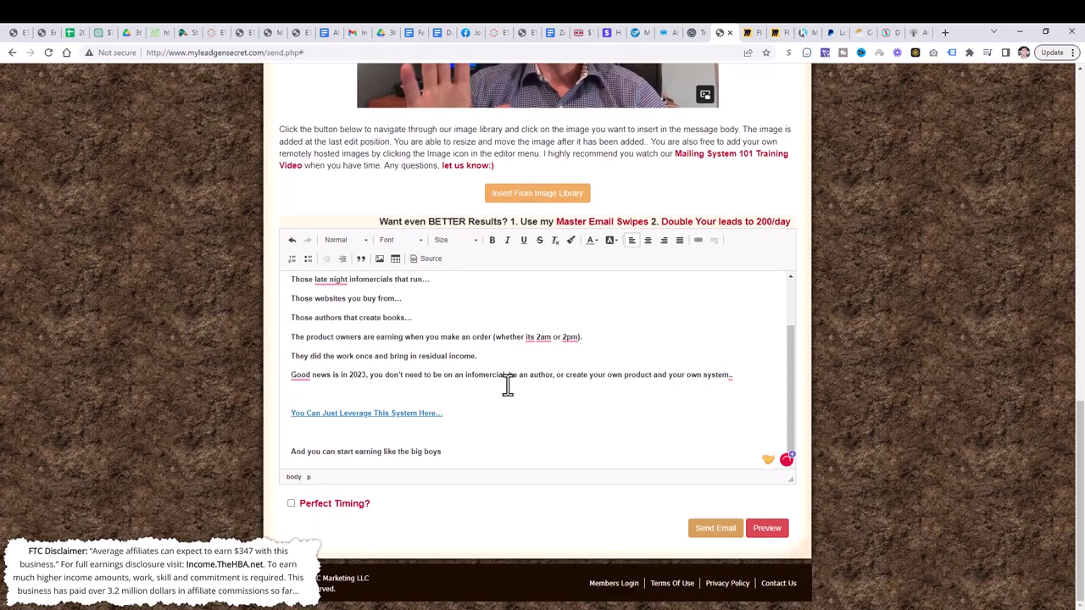
scroll(469, 387, "up", 1)
scroll(469, 387, "down", 1)
Add a 'To your success,' sign-off with a '-' line after the big boys line
left_click(470, 449)
key("Return")
key("Return")
type("T")
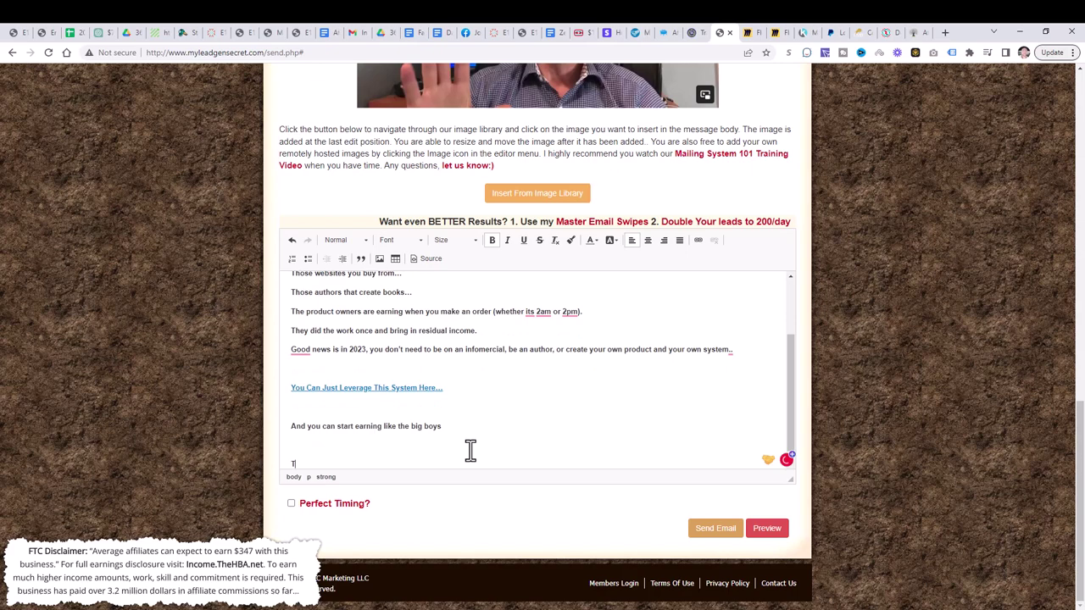
type("o your success,")
key("Return")
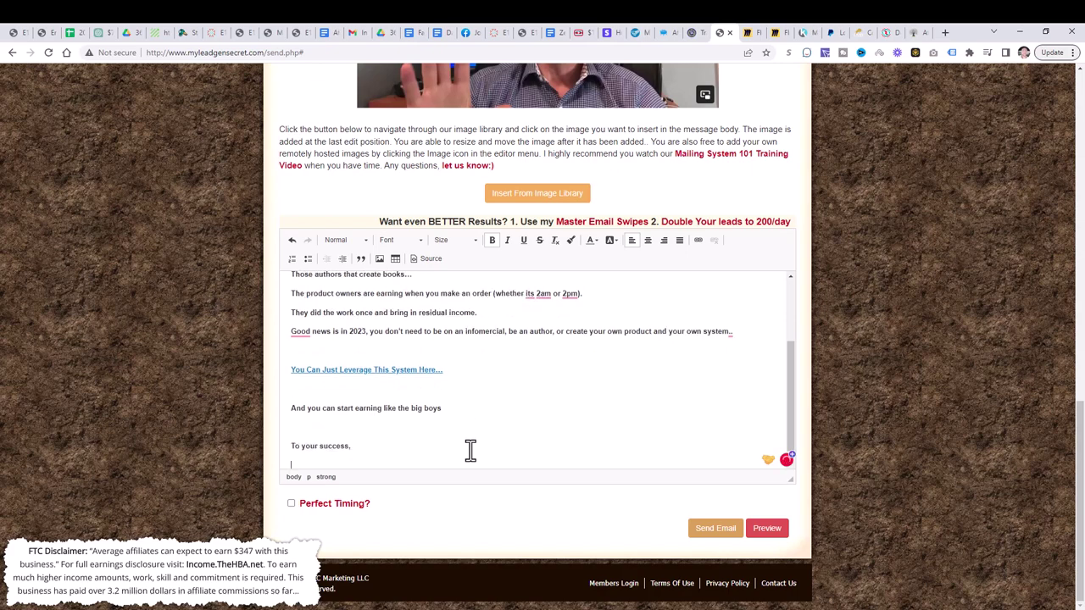
type("-Josh")
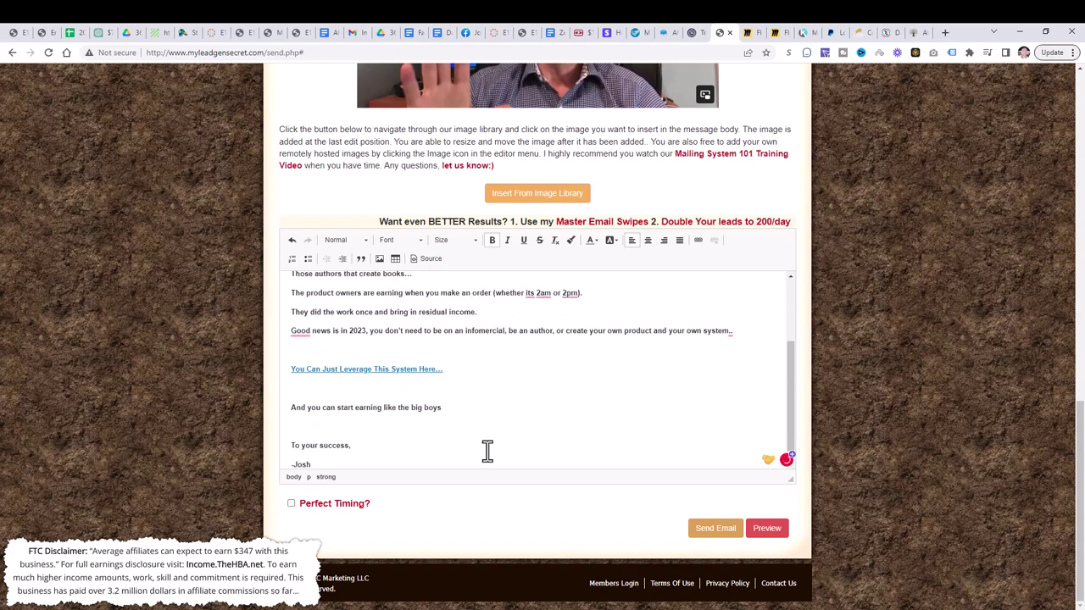
Make the whole email text normal weight instead of bold
left_click_drag(331, 464, 389, 264)
left_click(490, 241)
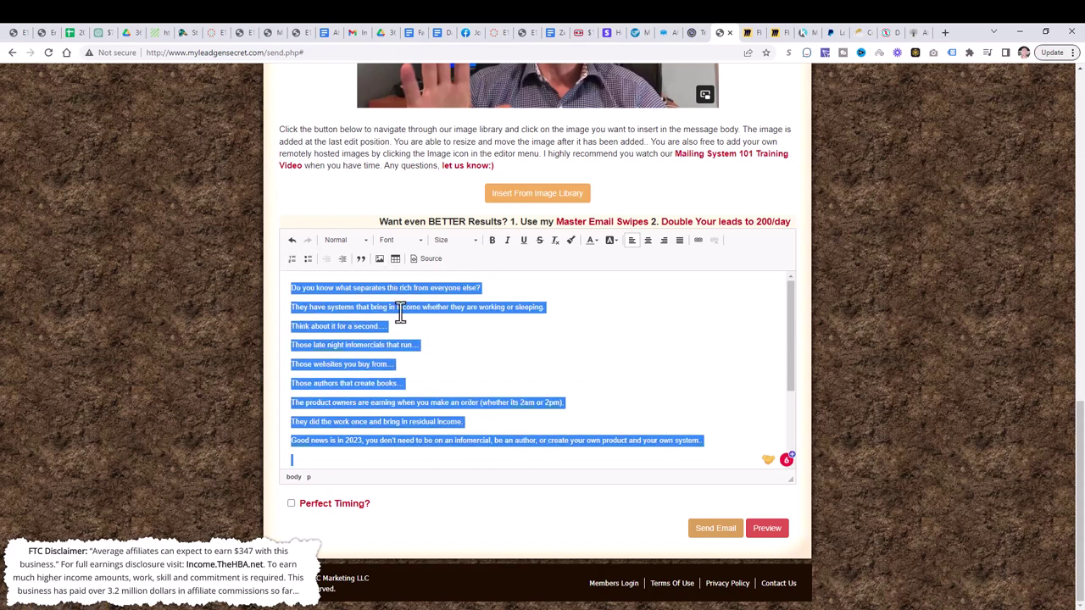
left_click(467, 338)
Select the 'You Can Just Leverage' link line
scroll(467, 344, "down", 3)
left_click_drag(435, 356, 286, 354)
left_click(395, 353)
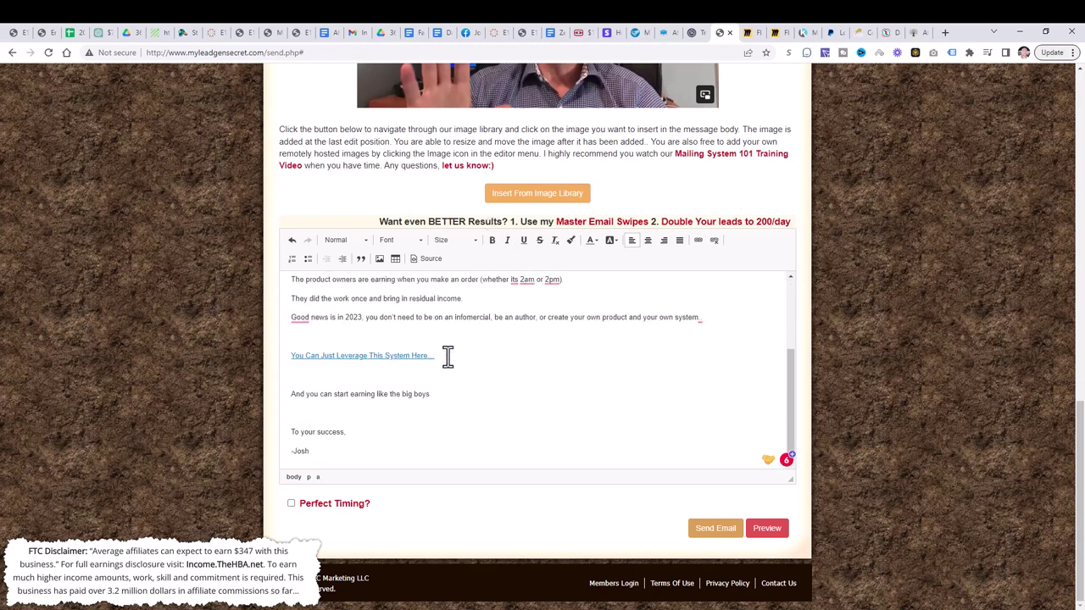
left_click_drag(433, 356, 295, 354)
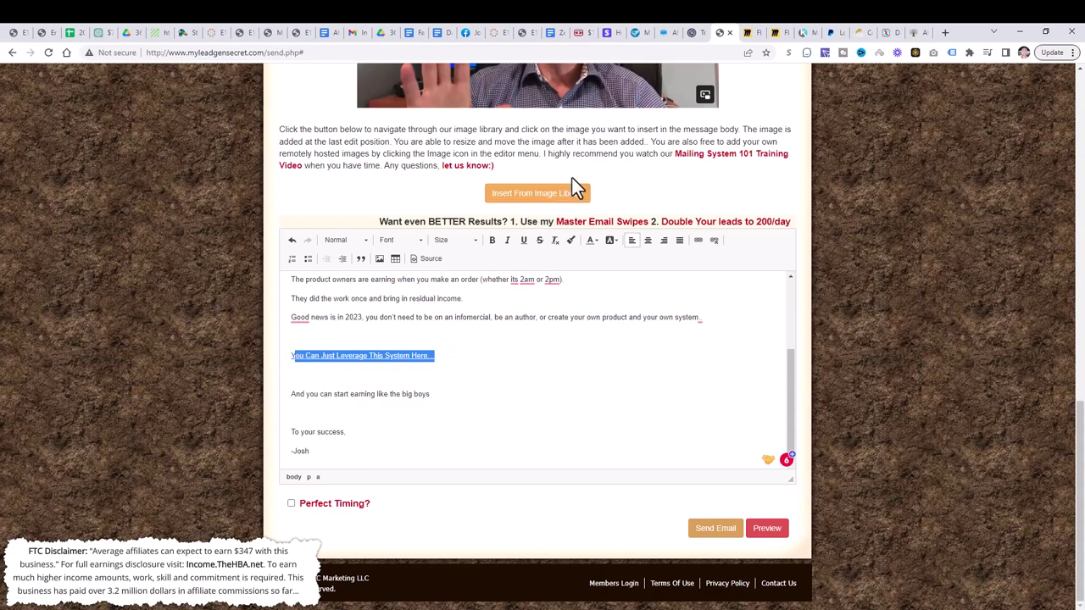
Log in to the Multiple Income Funnel back office from its start page
left_click(631, 32)
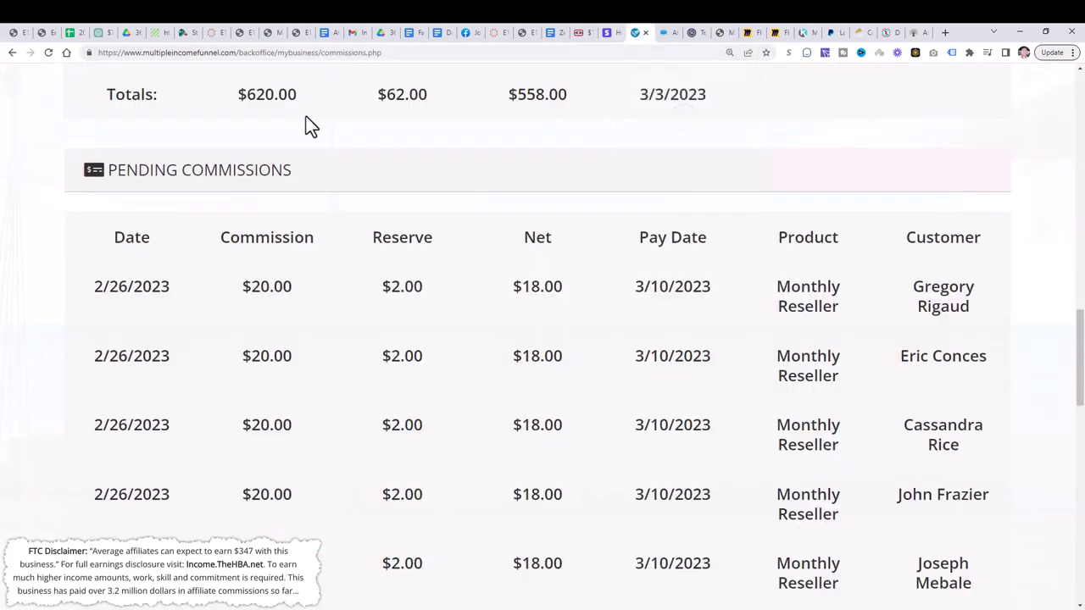
scroll(267, 148, "up", 15)
scroll(270, 158, "up", 1)
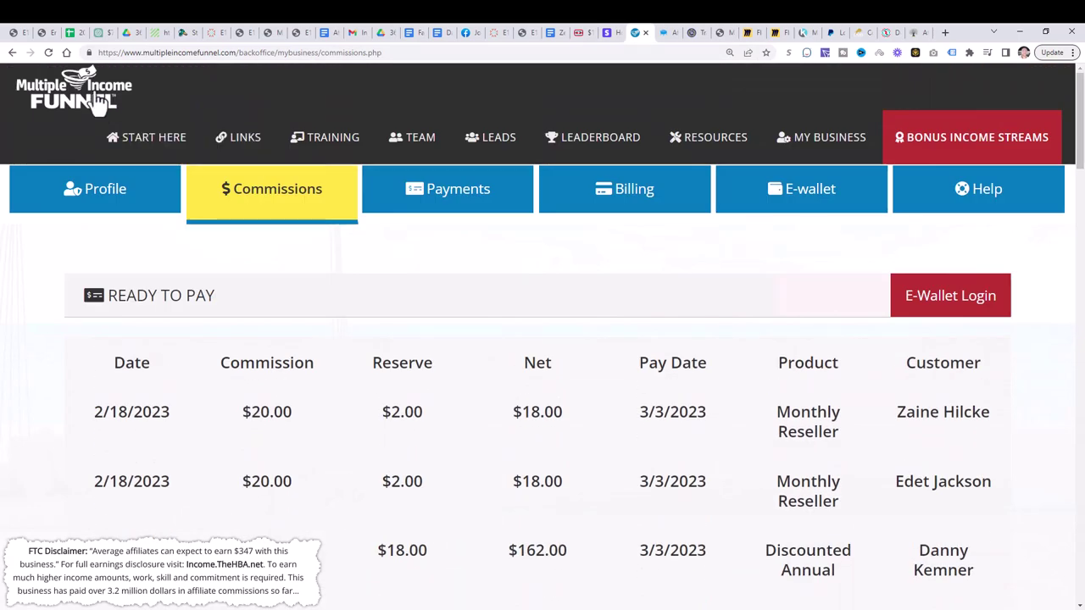
left_click(161, 118)
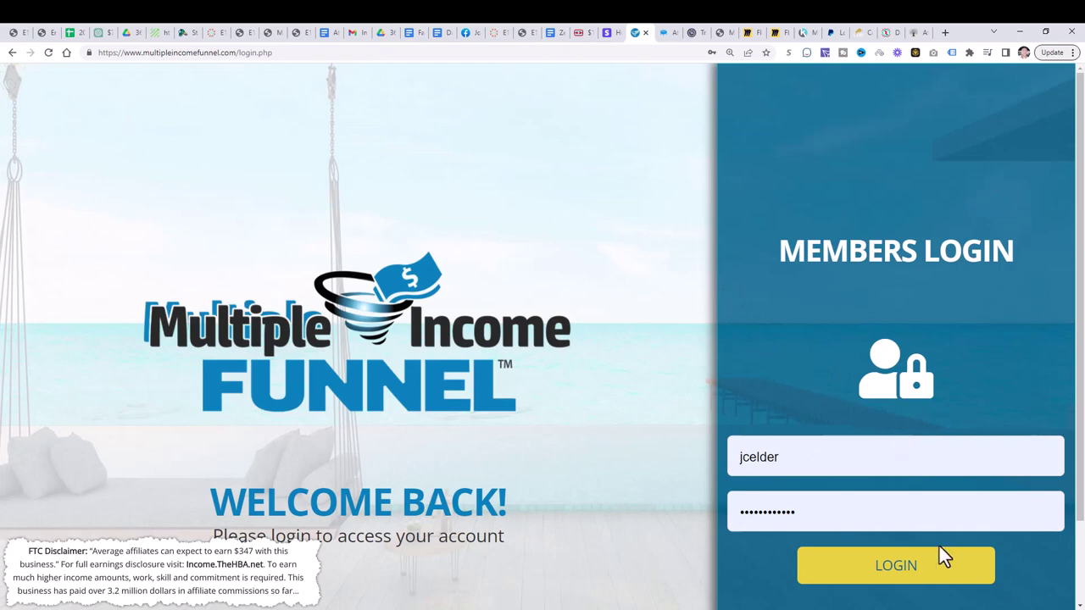
left_click(936, 569)
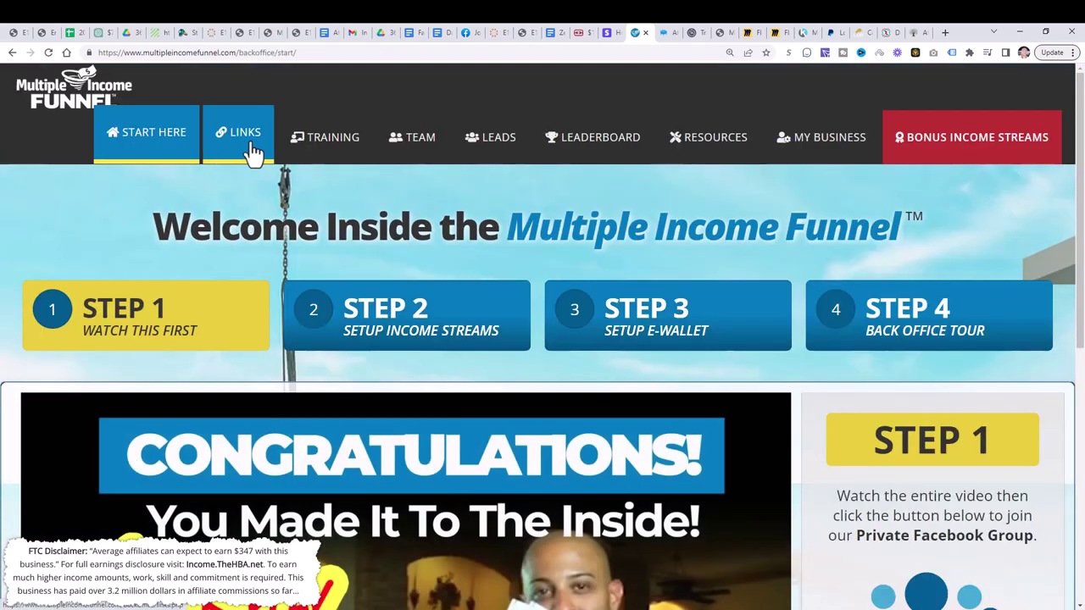
Copy the Facebook Lead Capture 1 affiliate URL from the Links page
left_click(245, 140)
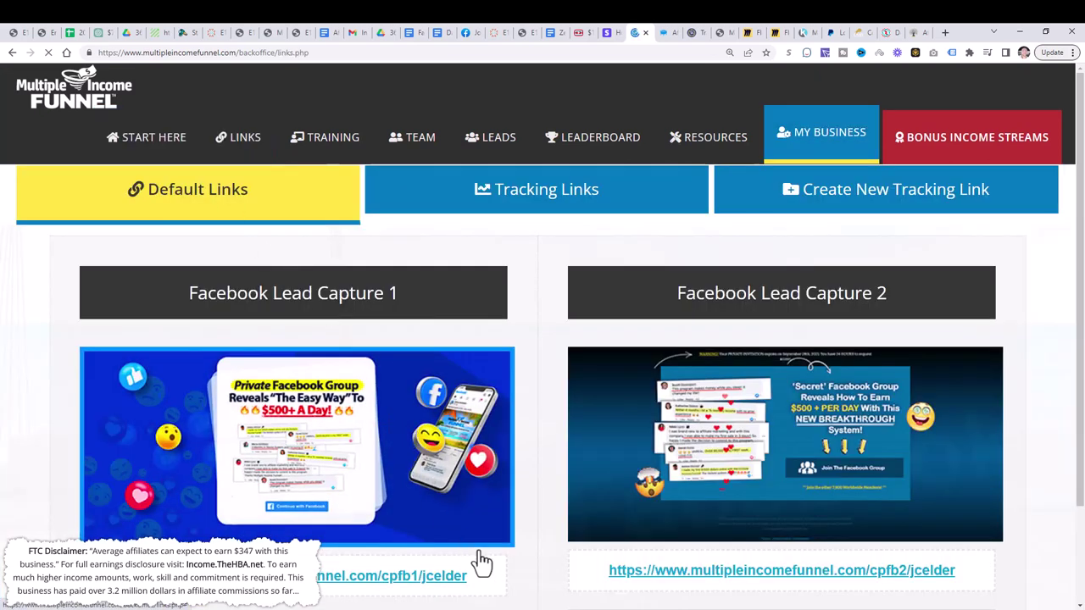
left_click_drag(120, 570, 465, 582)
key("ctrl+c")
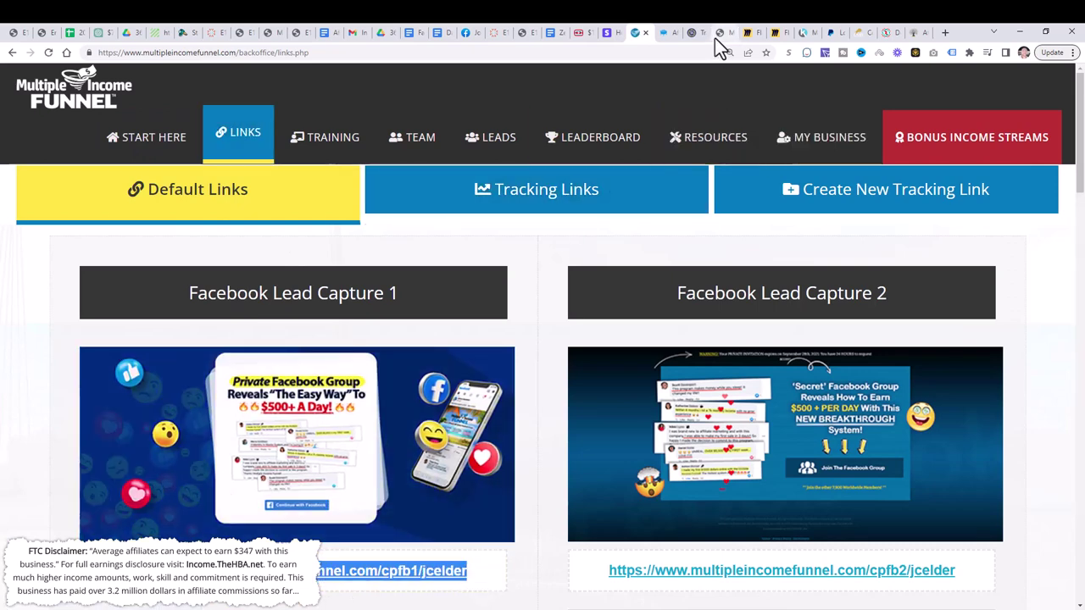
left_click(720, 35)
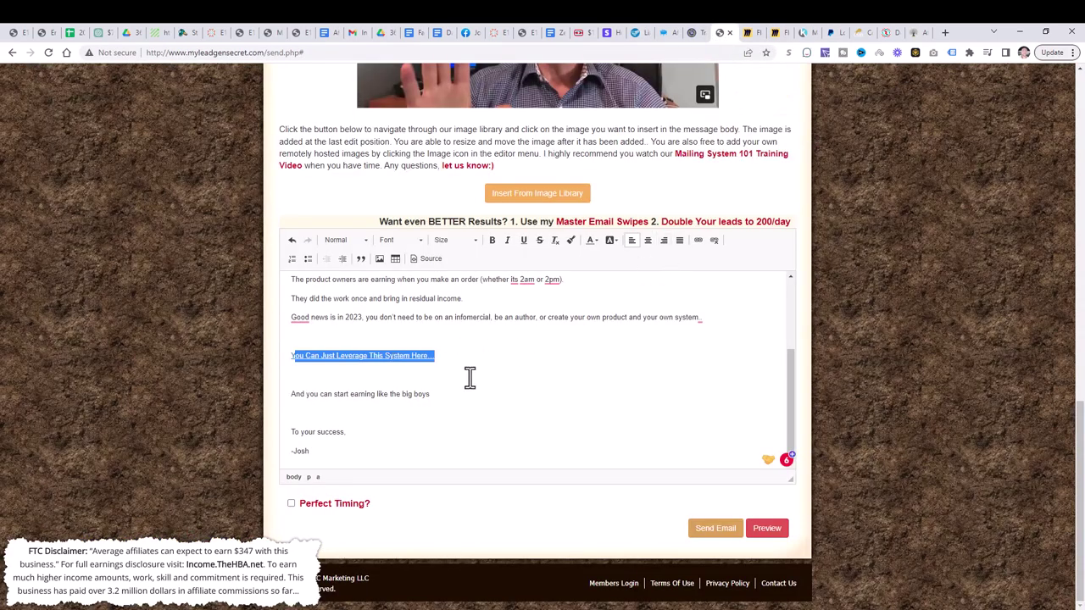
Unlink 'You Can Just Leverage This System Here...' and paste the affiliate URL into its link dialog
left_click_drag(440, 355, 288, 356)
left_click(714, 241)
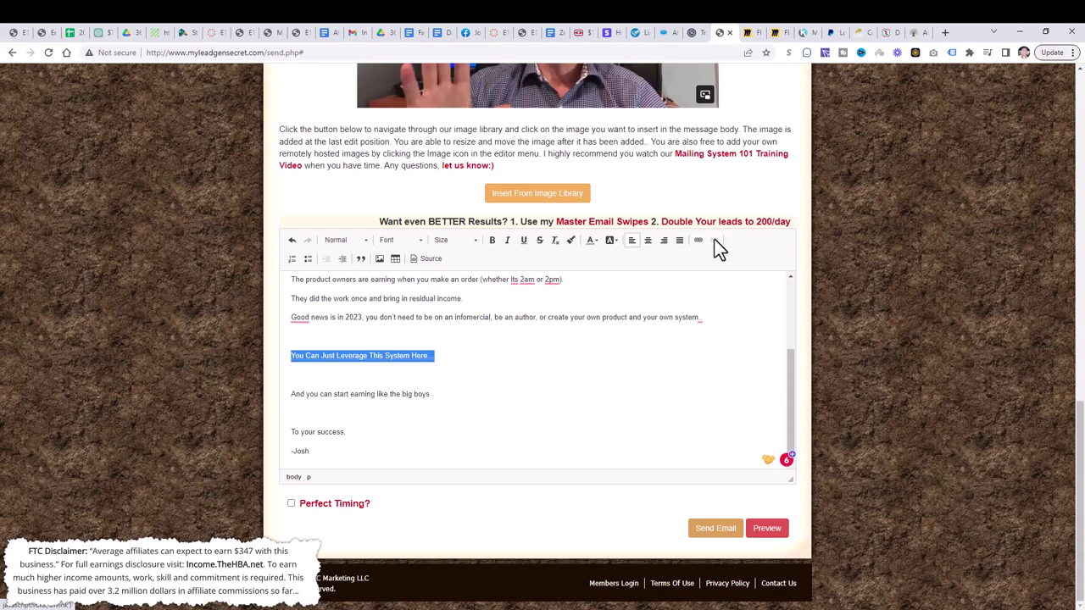
left_click(528, 400)
left_click_drag(456, 356, 287, 355)
left_click(698, 242)
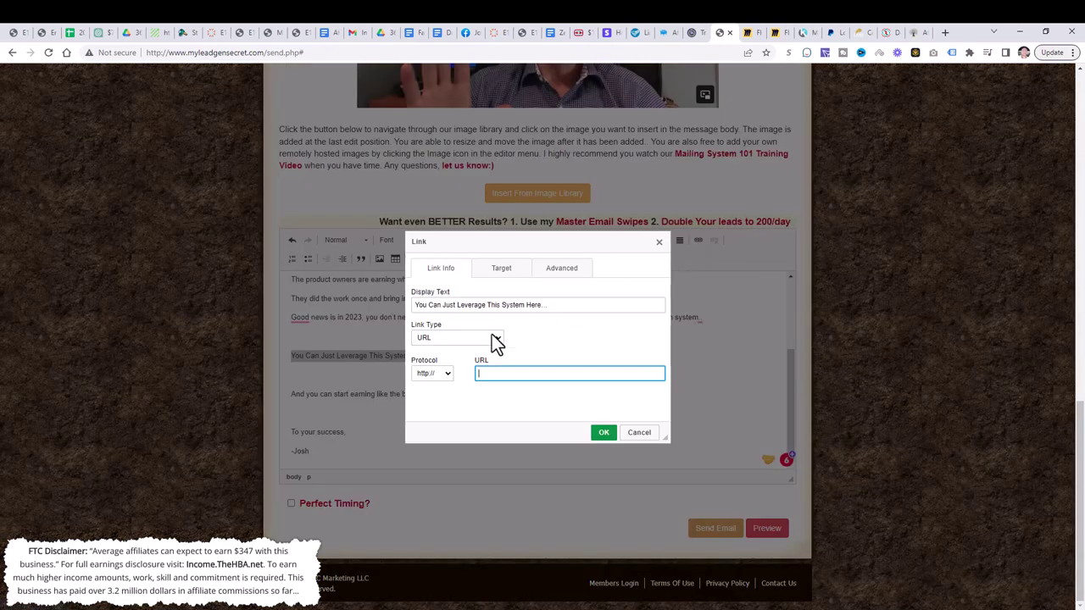
key("ctrl+v")
left_click(479, 373)
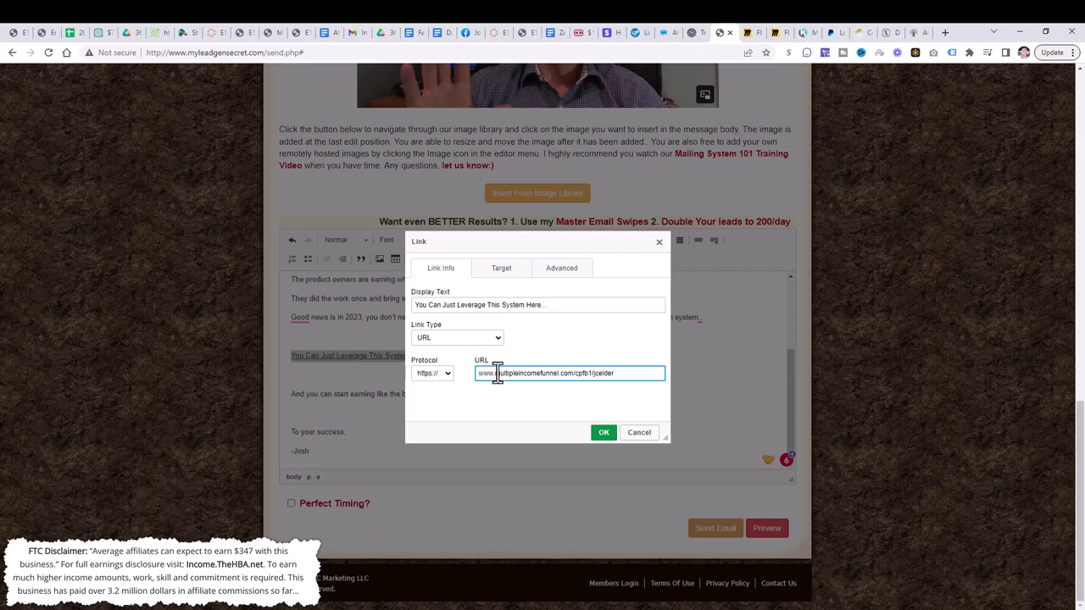
Apply the affiliate link, enable Perfect Timing, and send the email to 6900 leads
left_click(602, 434)
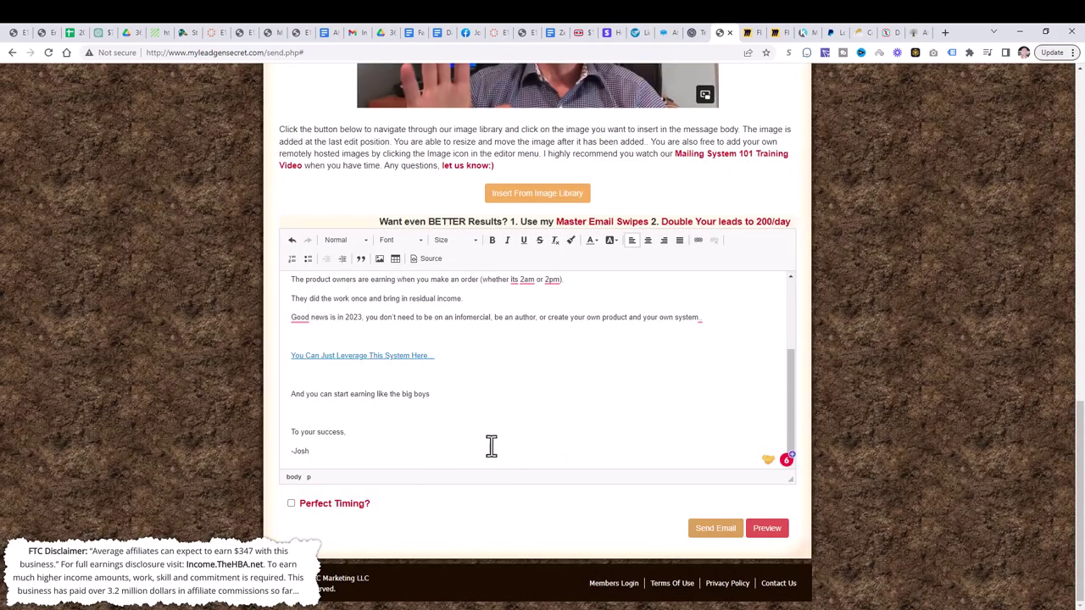
left_click(291, 503)
left_click(717, 532)
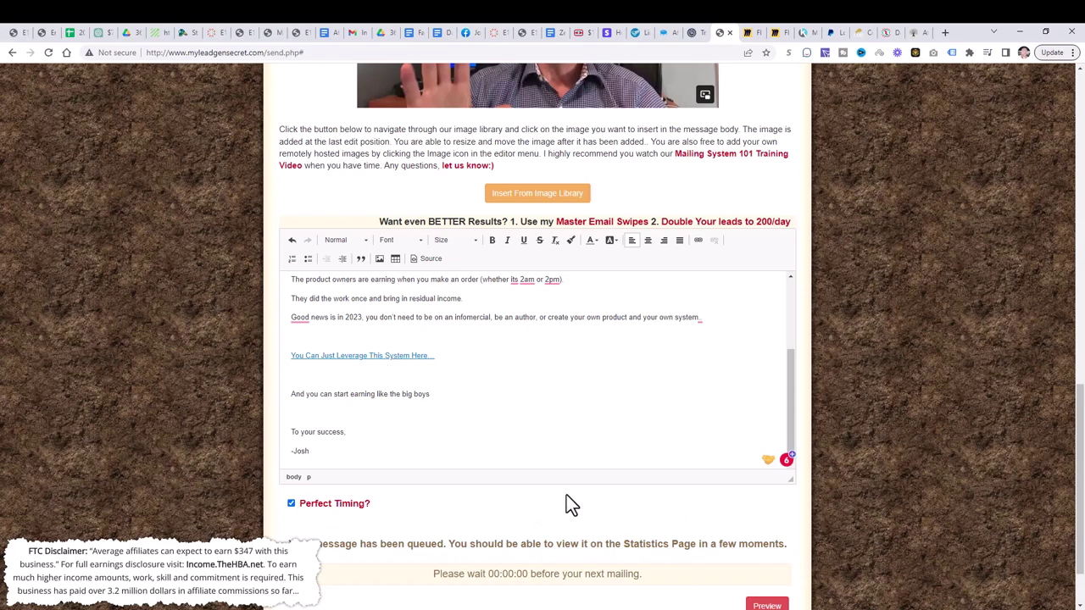
scroll(569, 496, "down", 1)
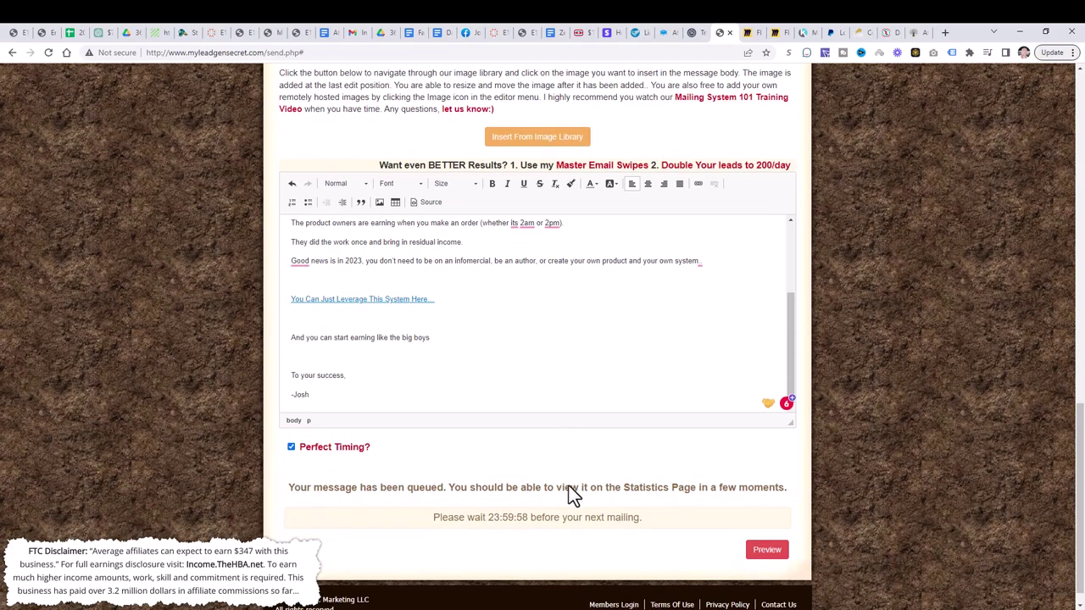
scroll(569, 487, "up", 3)
scroll(497, 292, "up", 10)
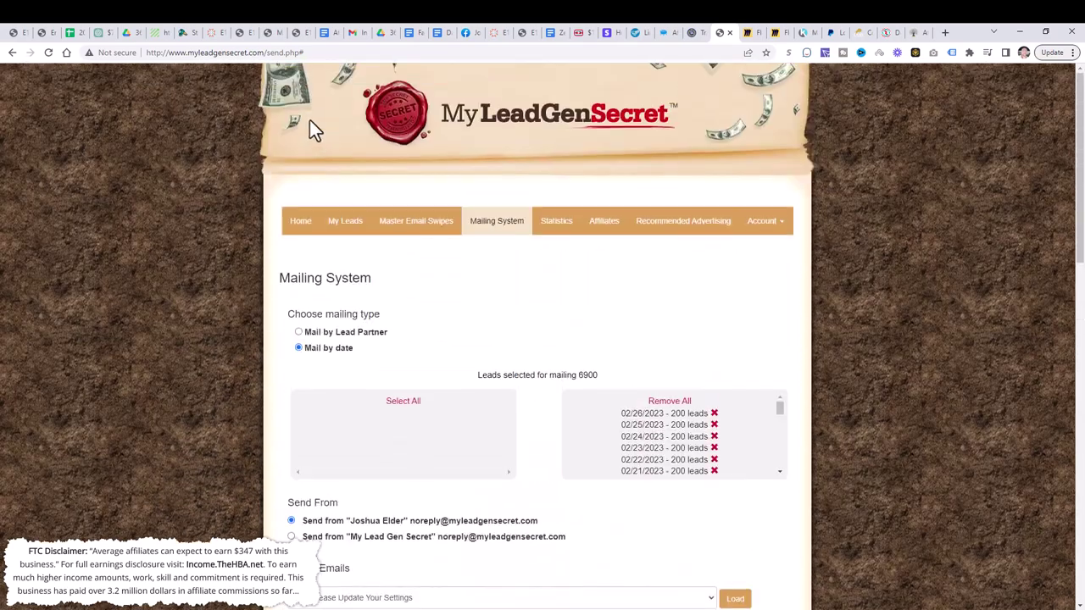
Show Recently Sent Mailings on the home page, comparing the new 6900-lead mailing with an earlier 6700-lead one
left_click(301, 221)
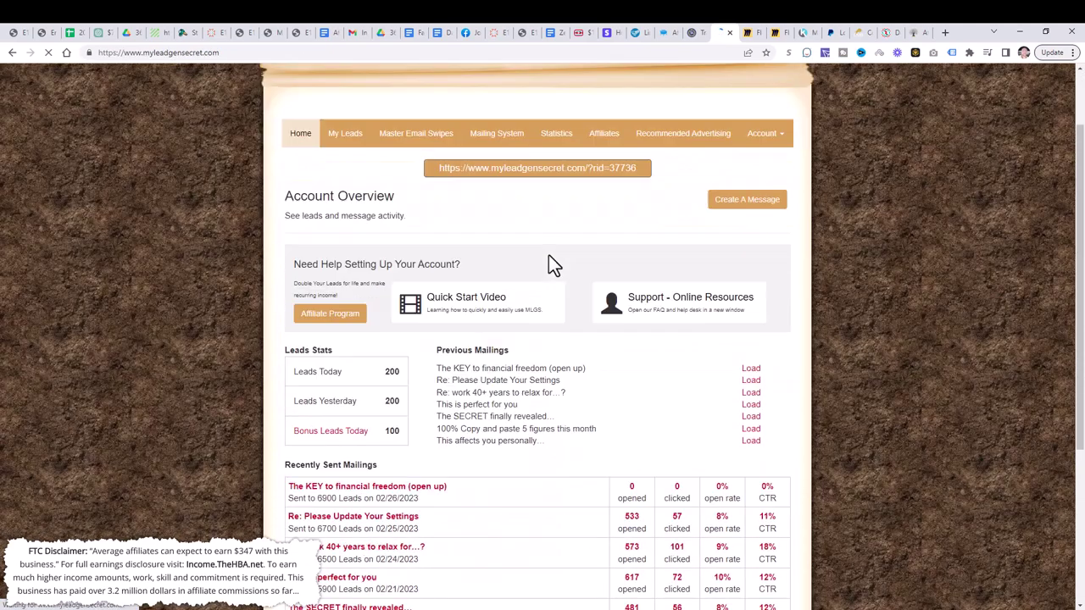
scroll(648, 352, "down", 2)
scroll(644, 354, "down", 1)
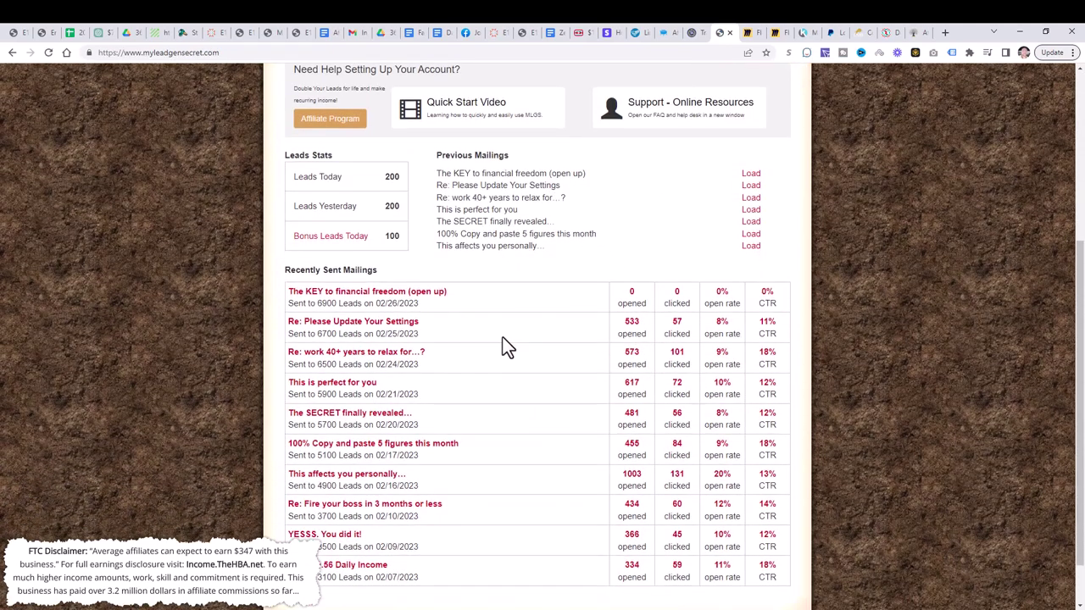
left_click_drag(342, 335, 316, 334)
Glance over the Stripe, SamCart and TrafficAuthority dashboards before returning to Multiple Income Funnel
left_click(602, 34)
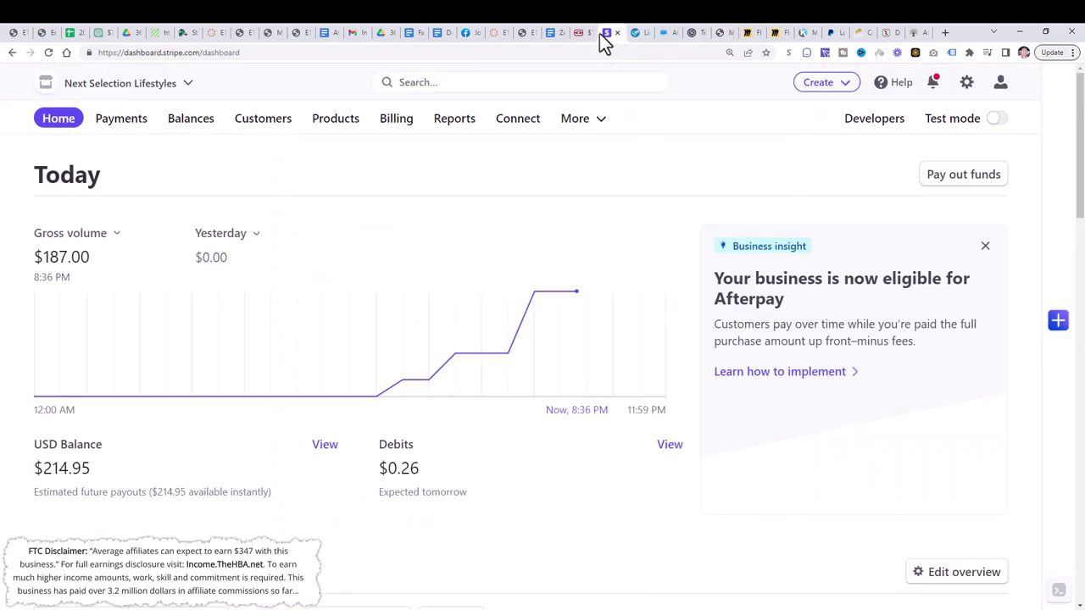
left_click(665, 34)
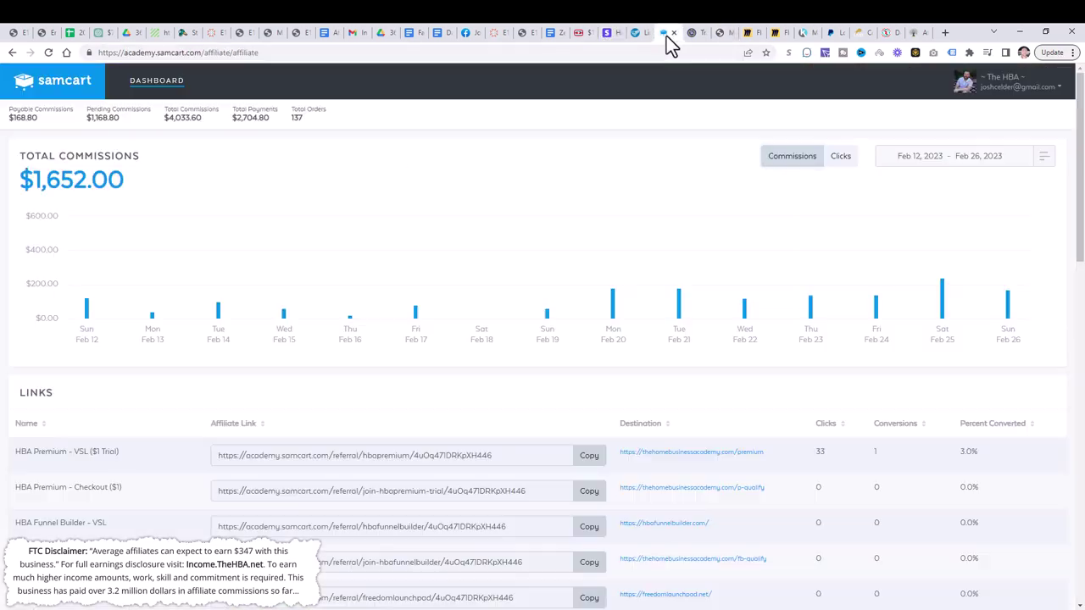
left_click(695, 34)
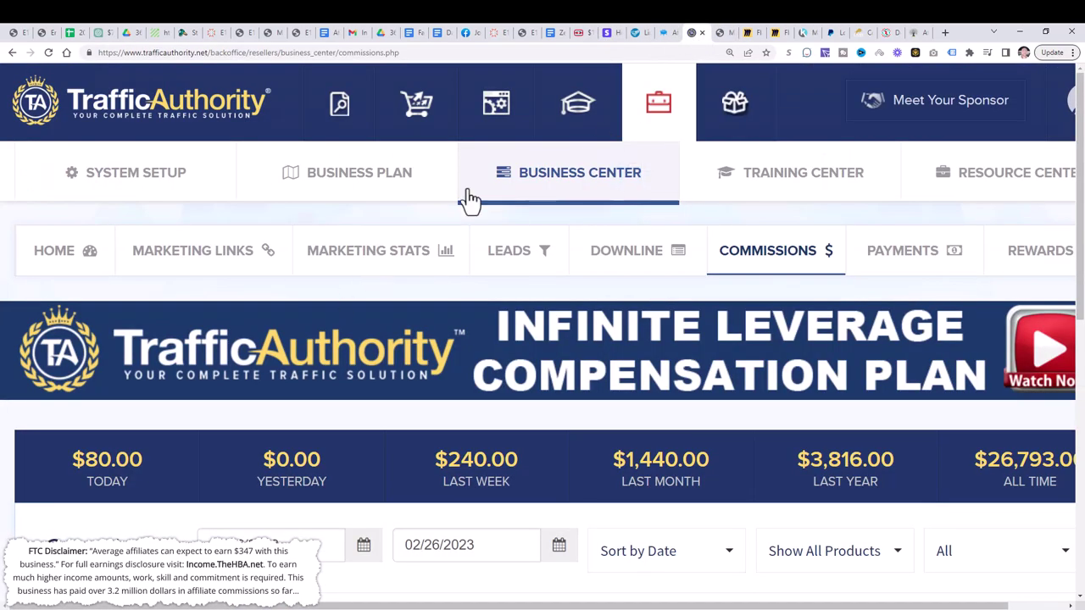
left_click(638, 35)
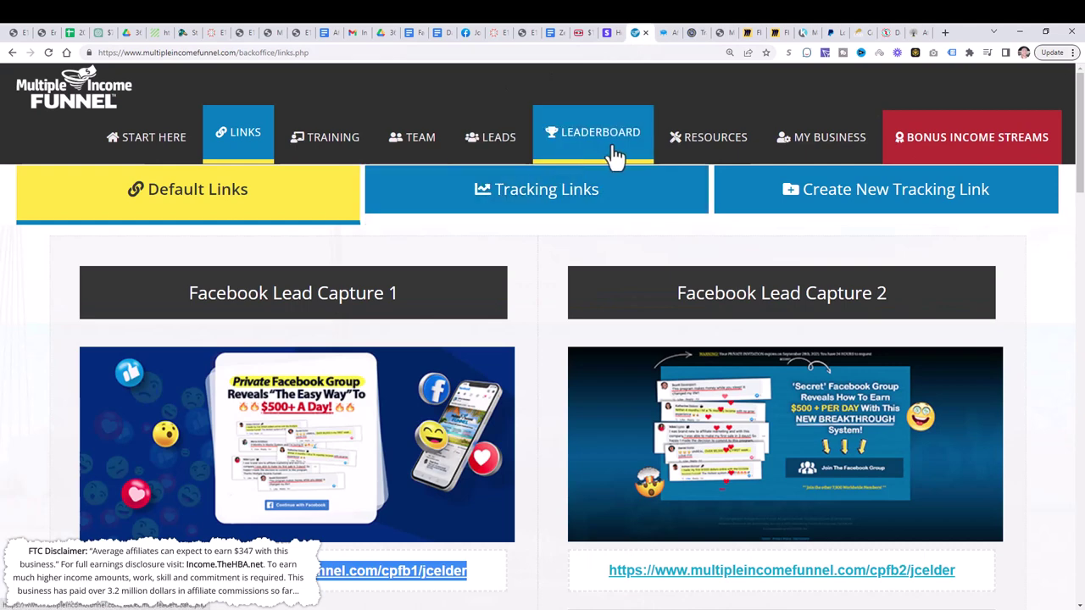
Review Commissions under MY BUSINESS: $620.00 ready to pay, $558.00 net, plus pending commissions
left_click(789, 136)
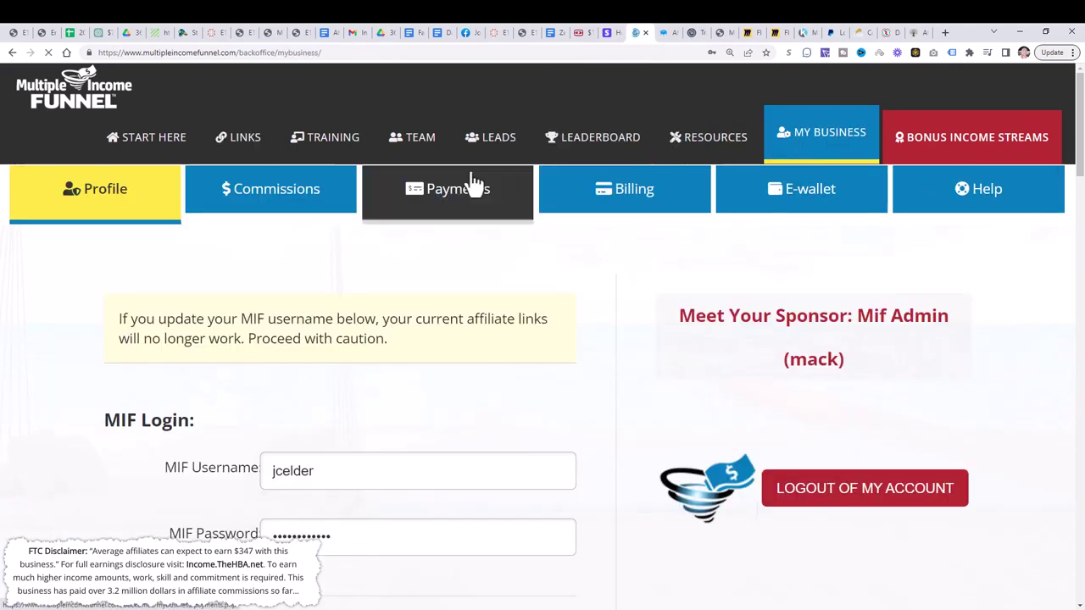
left_click(289, 210)
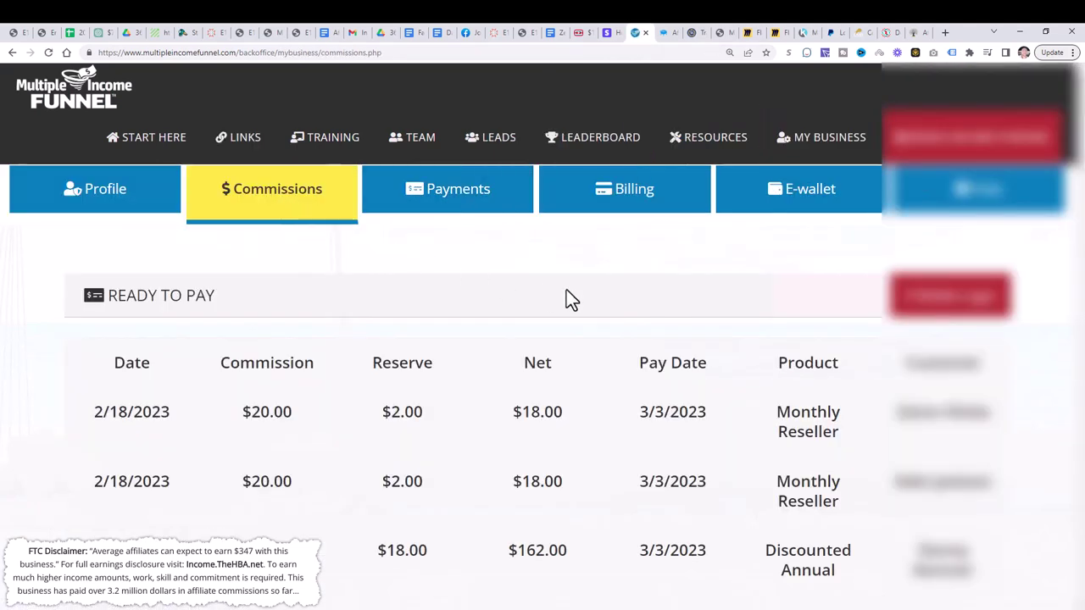
scroll(566, 298, "down", 4)
scroll(563, 297, "down", 10)
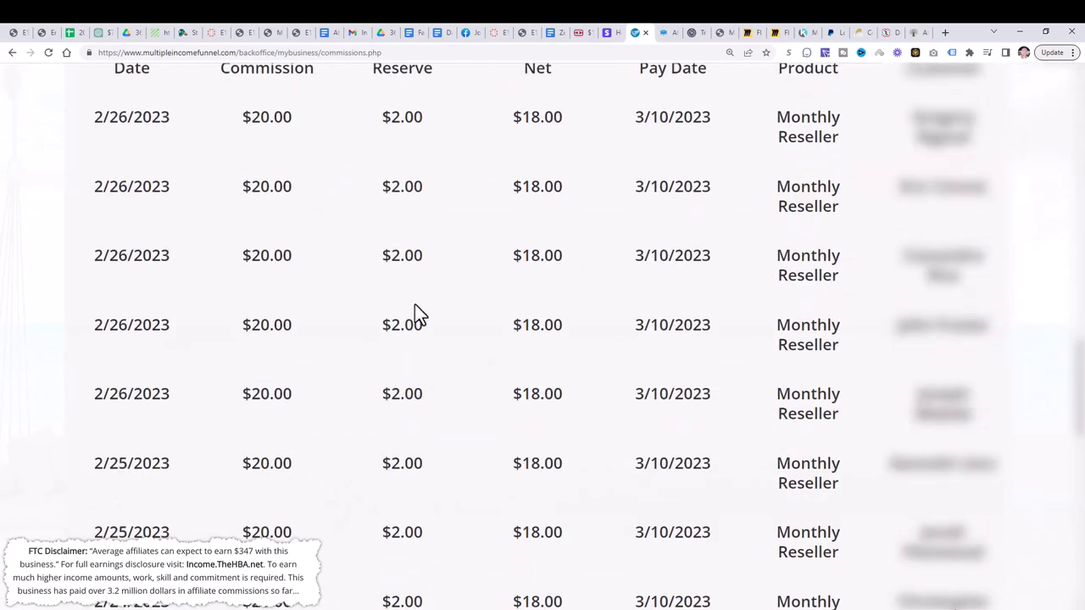
scroll(357, 268, "up", 2)
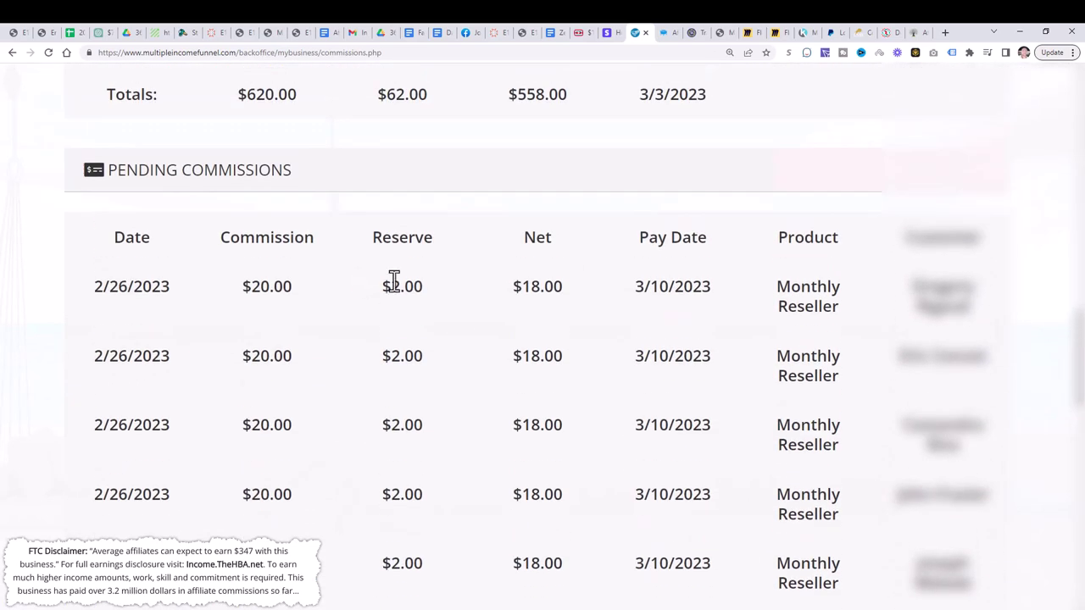
left_click(721, 31)
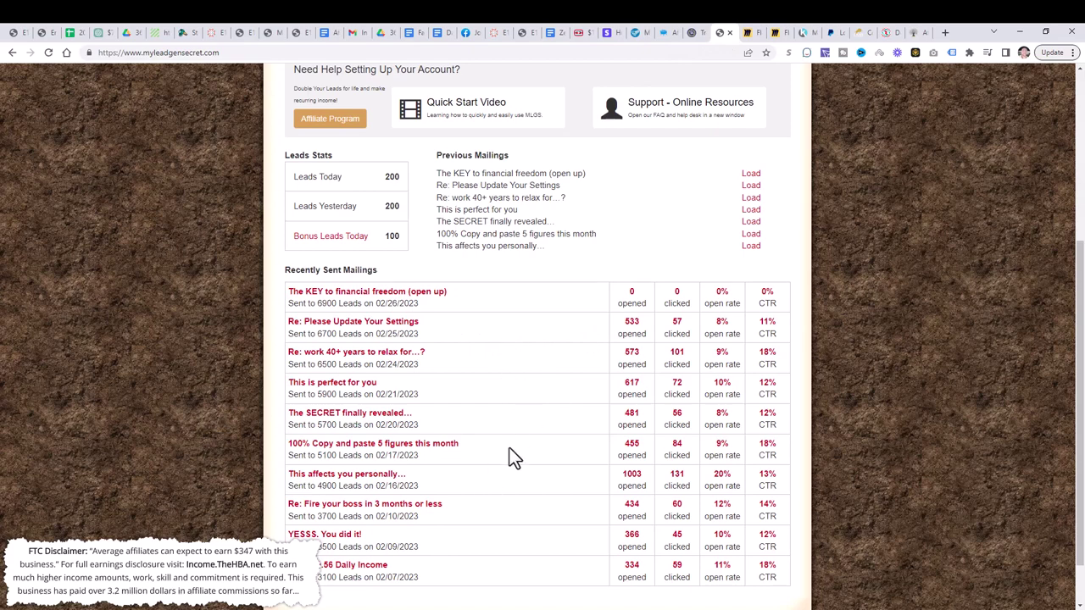
Scroll to Recently Sent Mailings and highlight the 3100-lead count of My $309.56 Daily Income
scroll(507, 449, "down", 1)
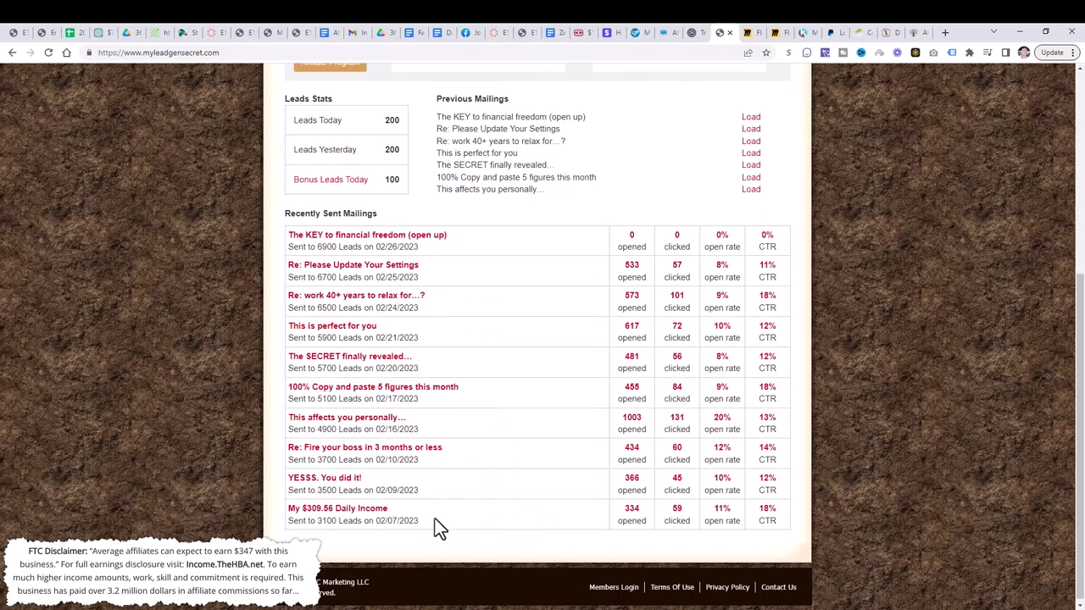
left_click_drag(339, 521, 315, 519)
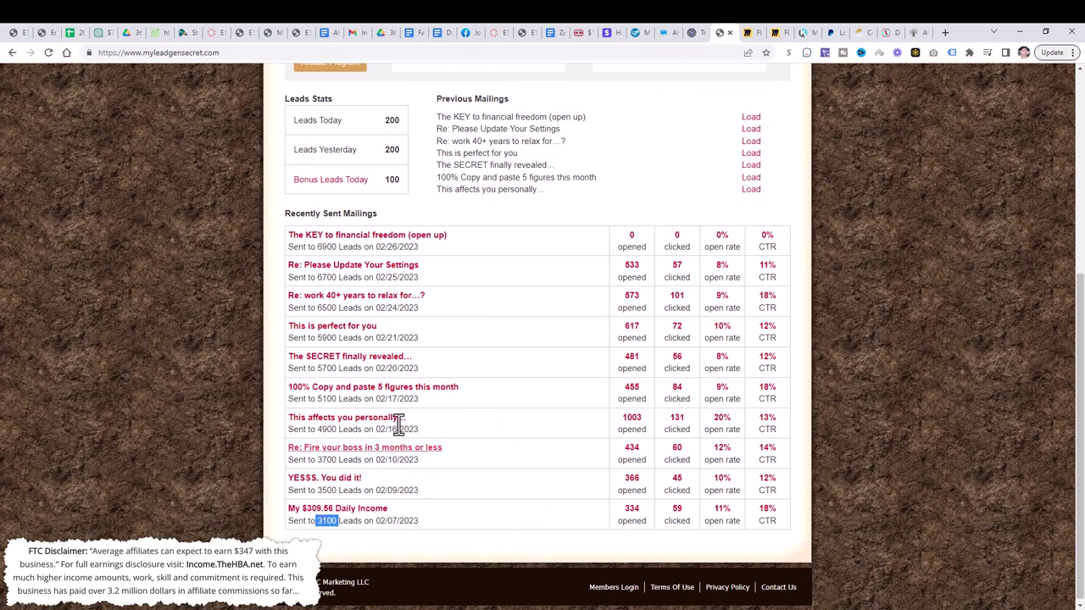
Scroll the Zero To 10K Email Swipes document to the 'Listen, you don't want to miss this.' email
left_click(548, 33)
scroll(470, 271, "up", 10)
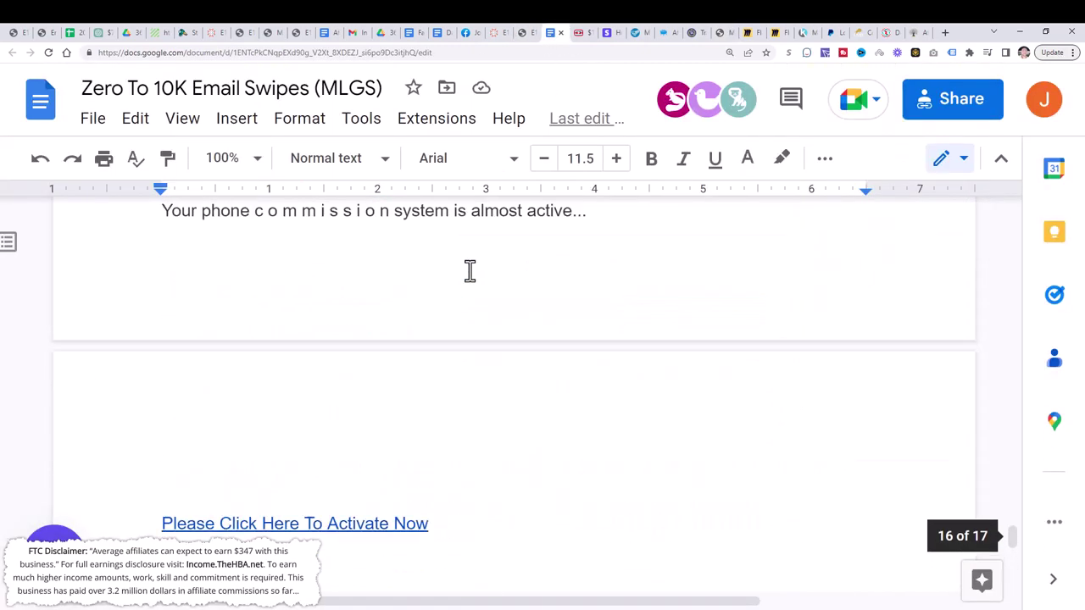
scroll(470, 272, "up", 15)
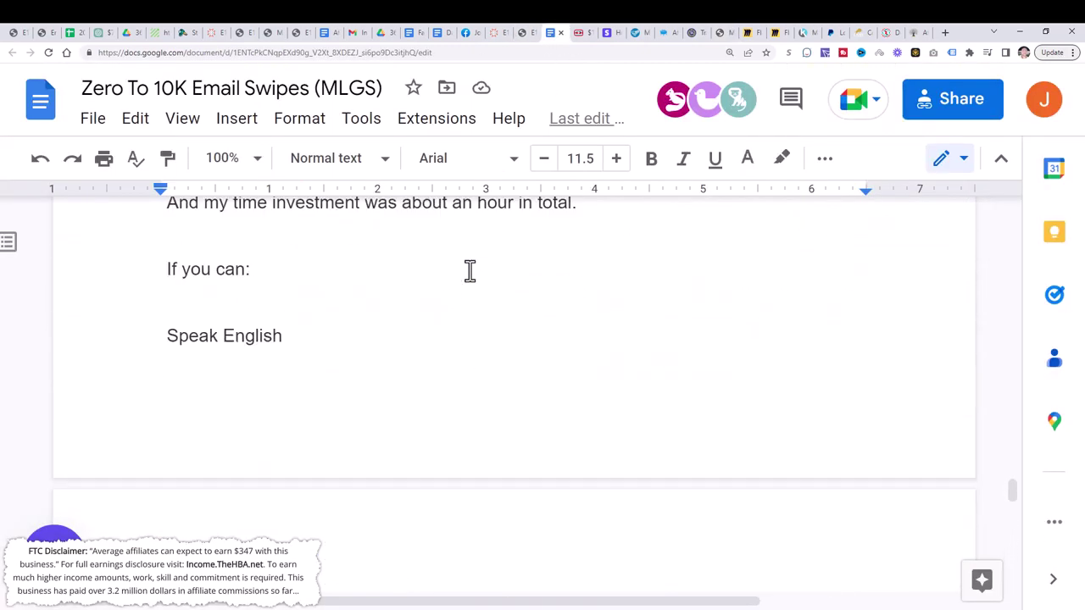
scroll(469, 272, "up", 15)
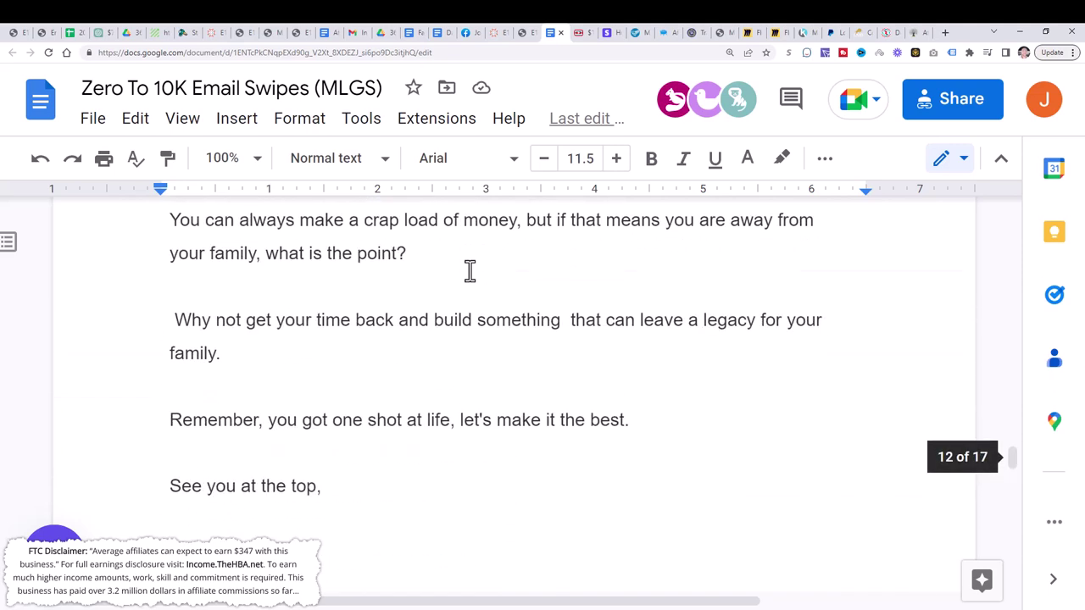
scroll(469, 272, "down", 10)
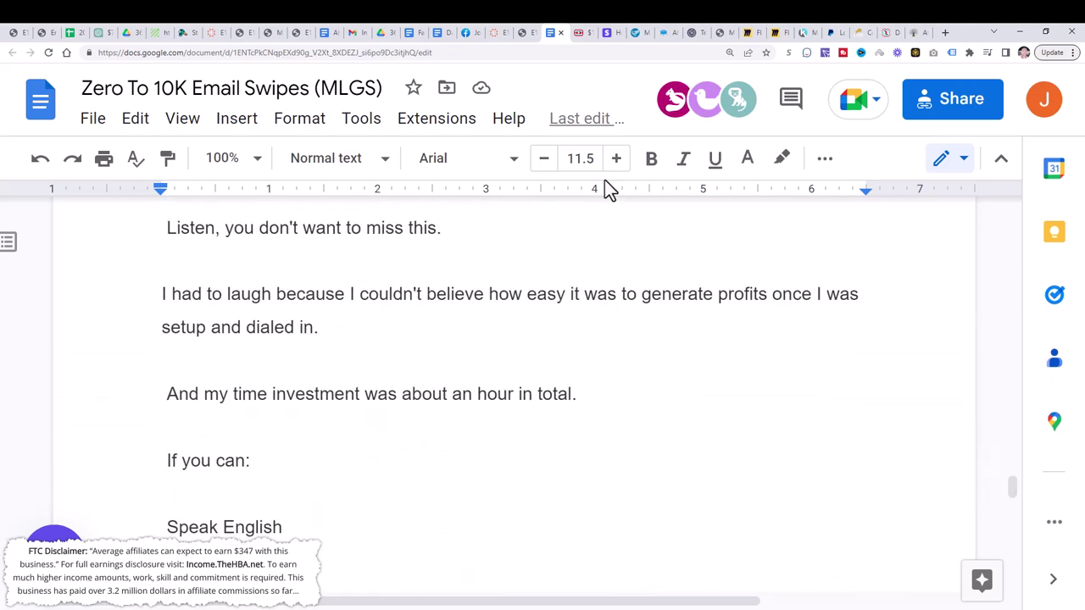
Move from the Multiple Income Funnel welcome page to the affiliate links page and back
left_click(636, 34)
scroll(288, 136, "up", 10)
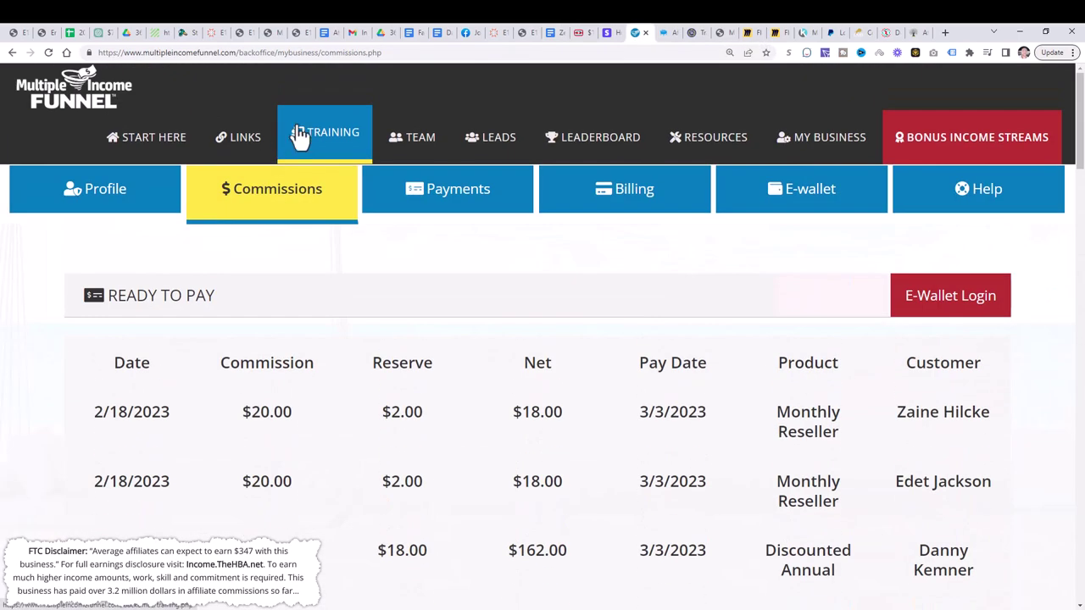
left_click(165, 143)
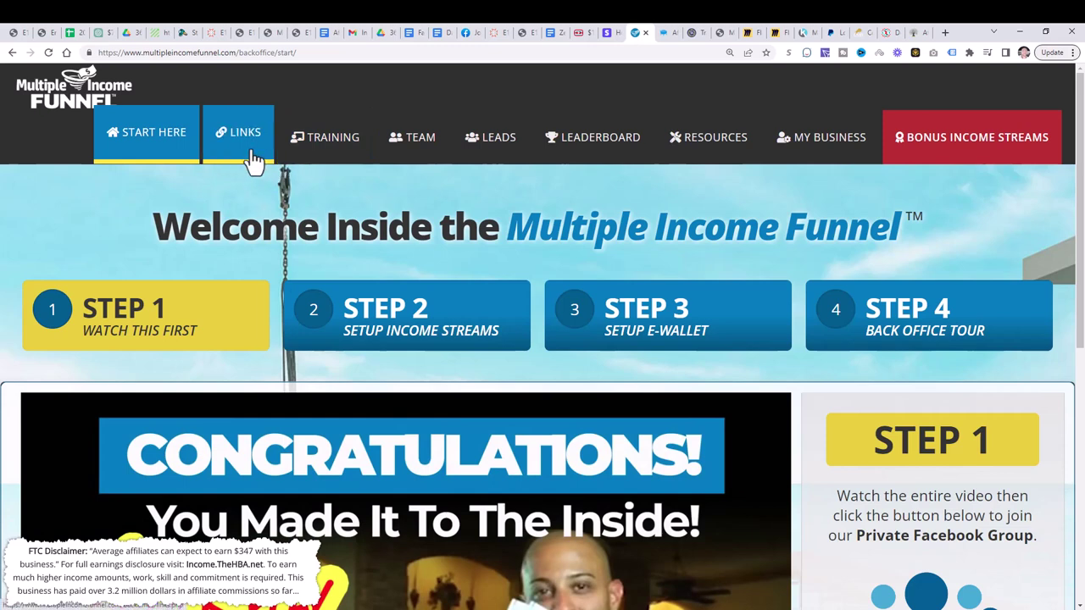
left_click(252, 158)
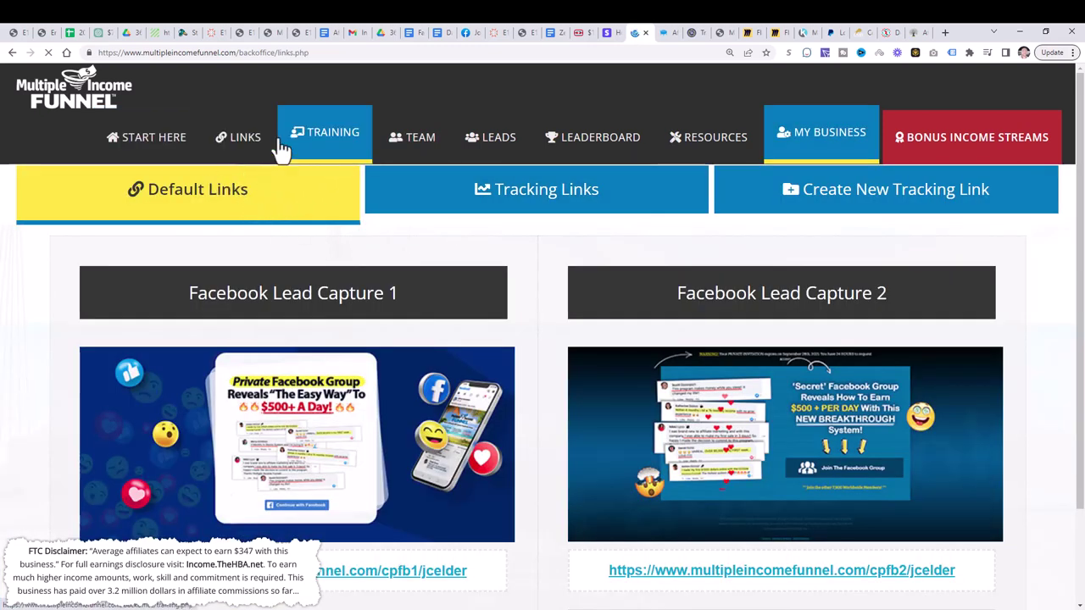
left_click(151, 153)
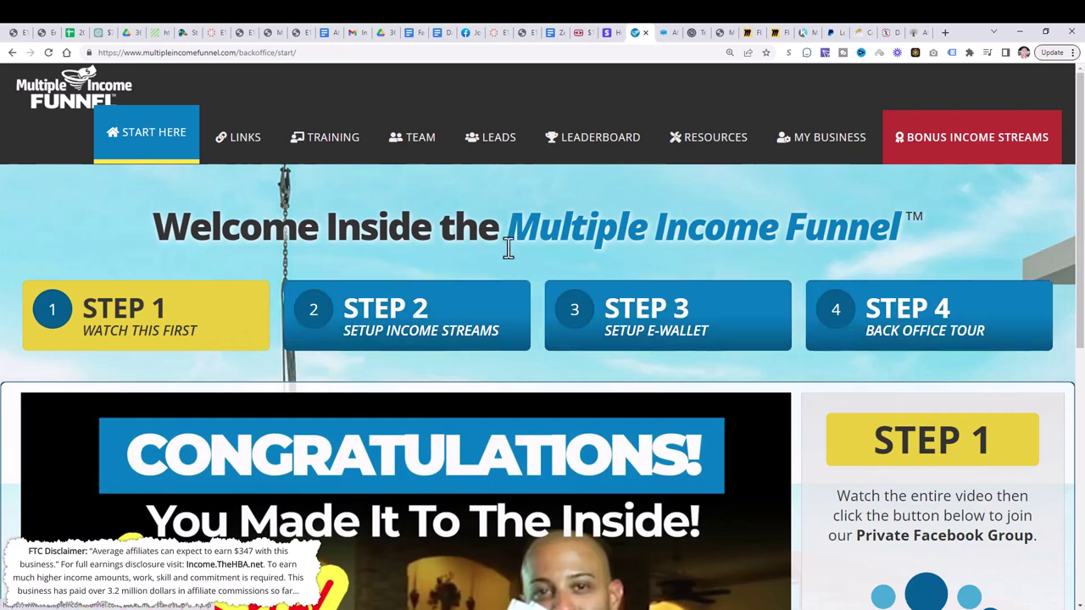
Check the SamCart, TrafficAuthority and Stripe earnings dashboards twice, returning to Multiple Income Funnel each time
left_click(665, 36)
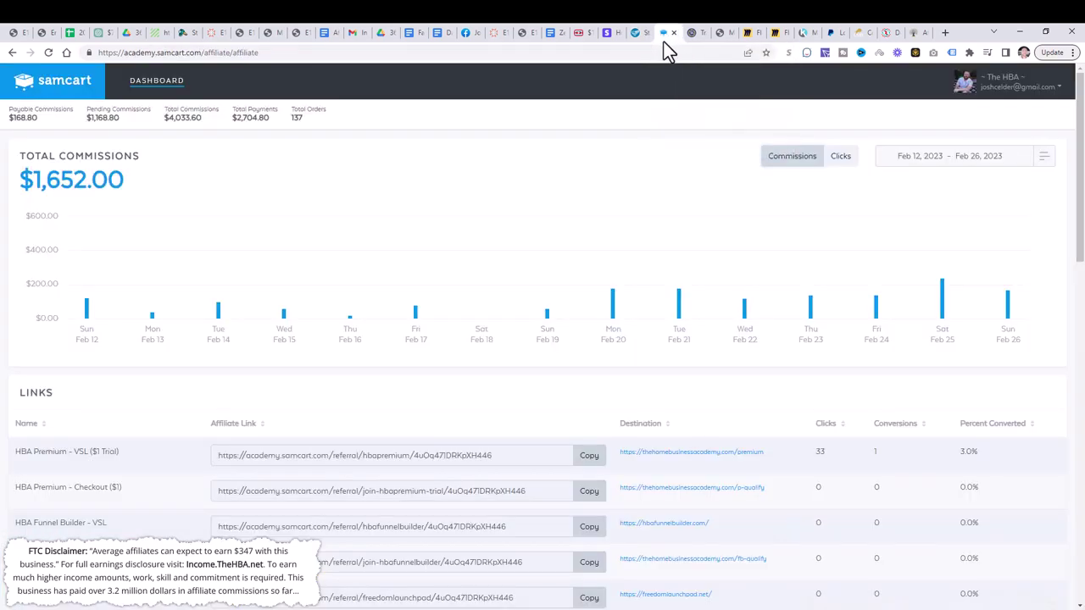
left_click(691, 35)
left_click(605, 36)
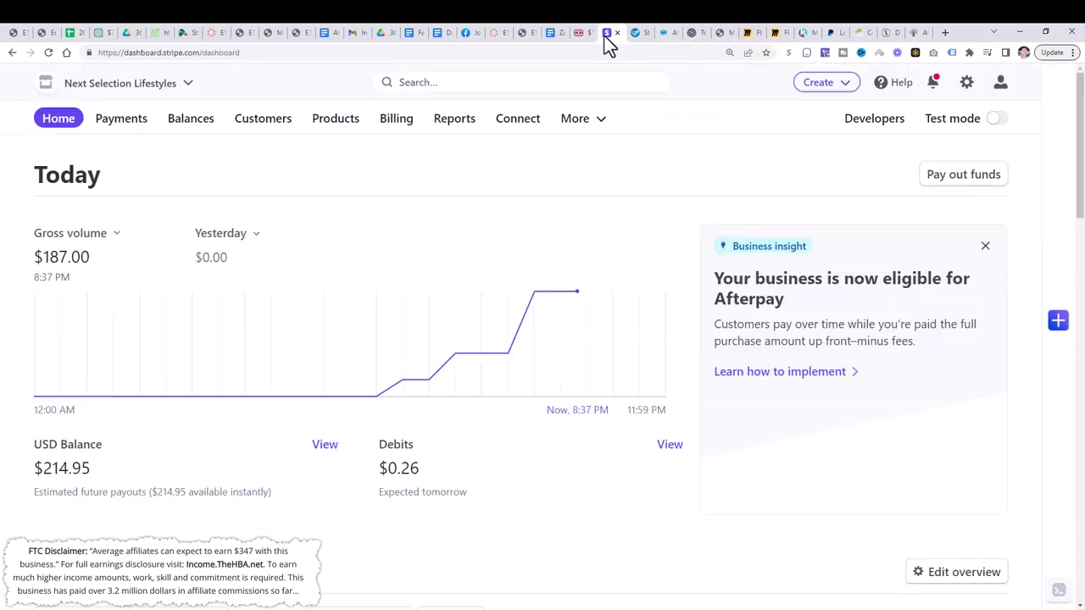
left_click(639, 36)
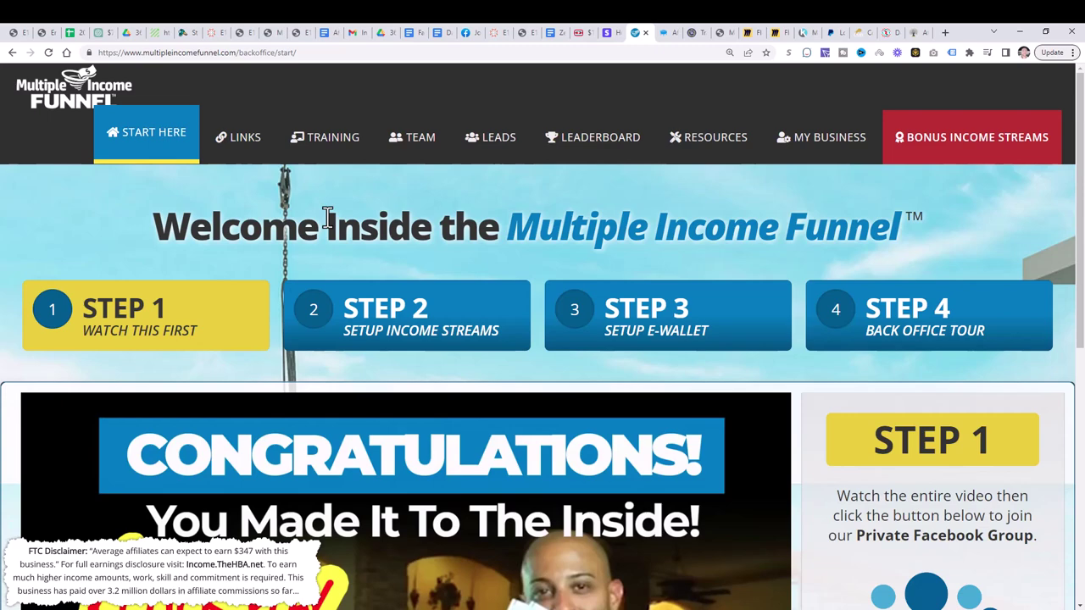
left_click(663, 36)
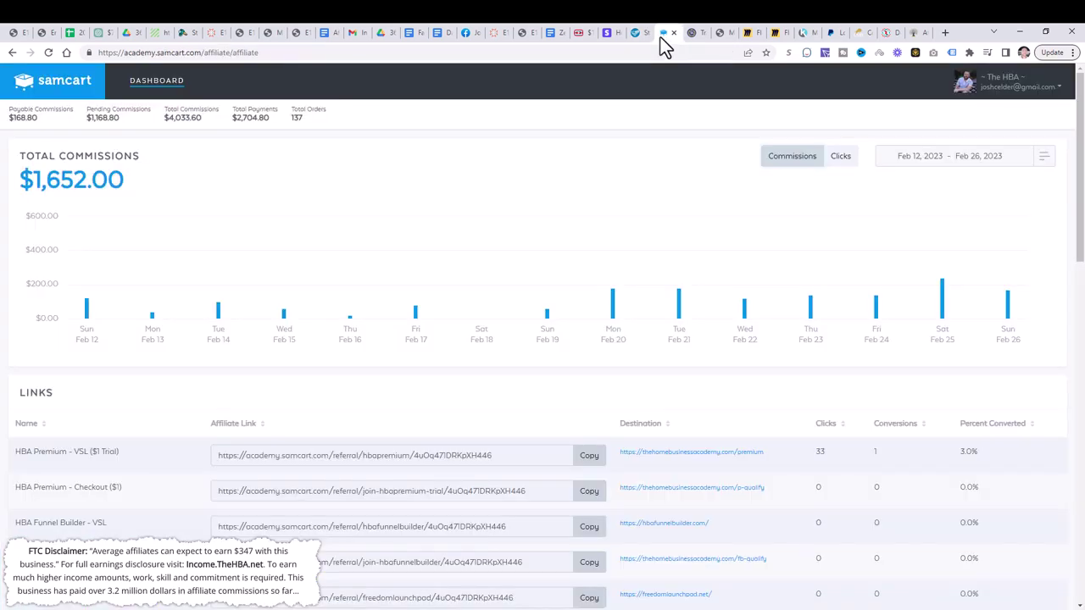
left_click(613, 34)
left_click(694, 35)
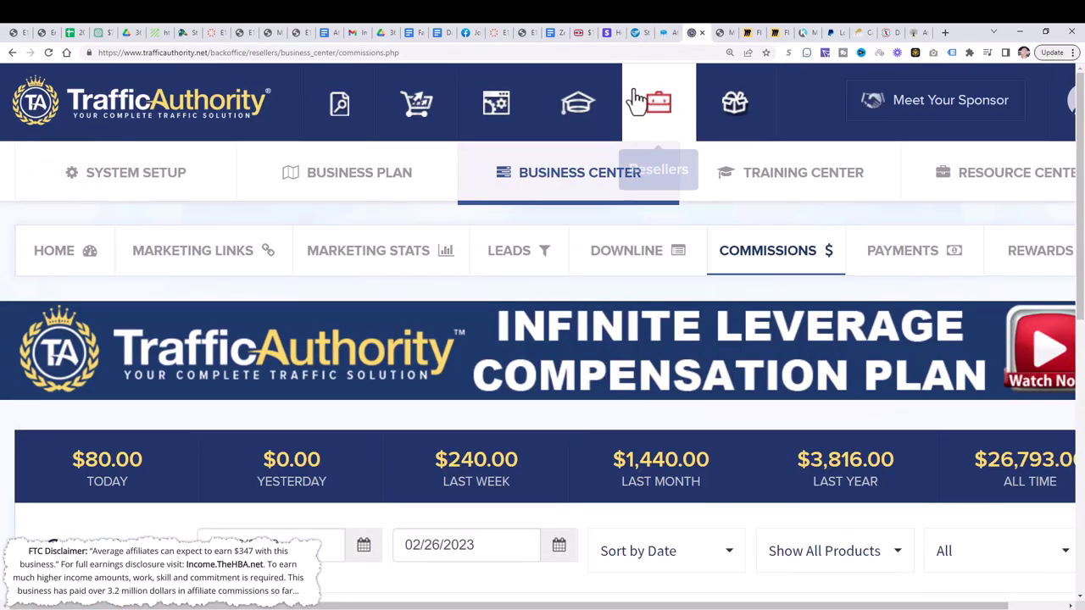
left_click(642, 36)
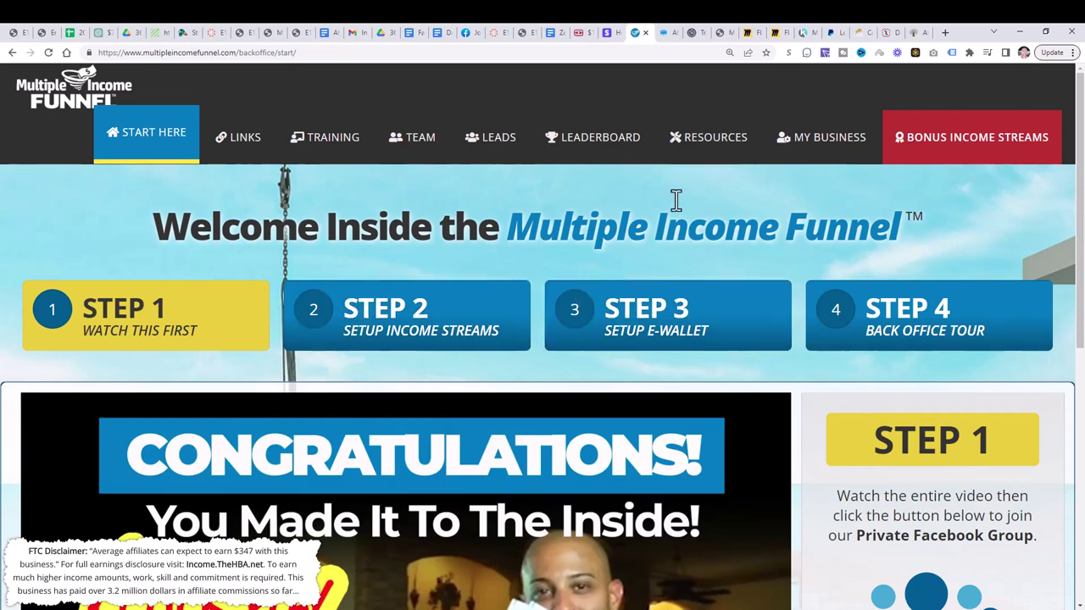
Look over the MyLeadGenSecret dashboard and the email swipes document, then return to the welcome page
left_click(722, 38)
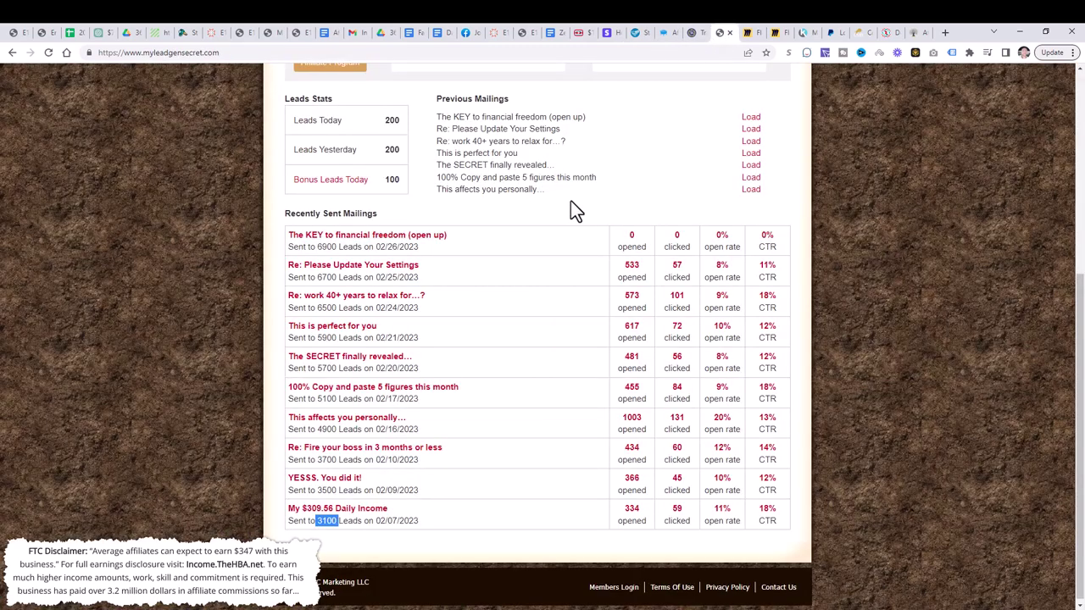
scroll(573, 207, "up", 5)
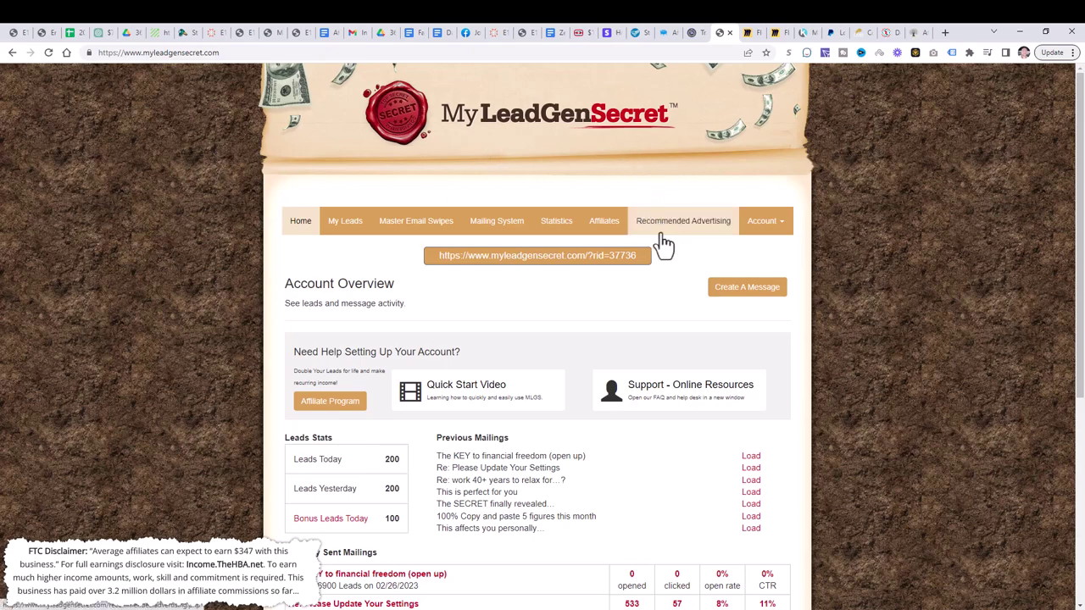
left_click(555, 34)
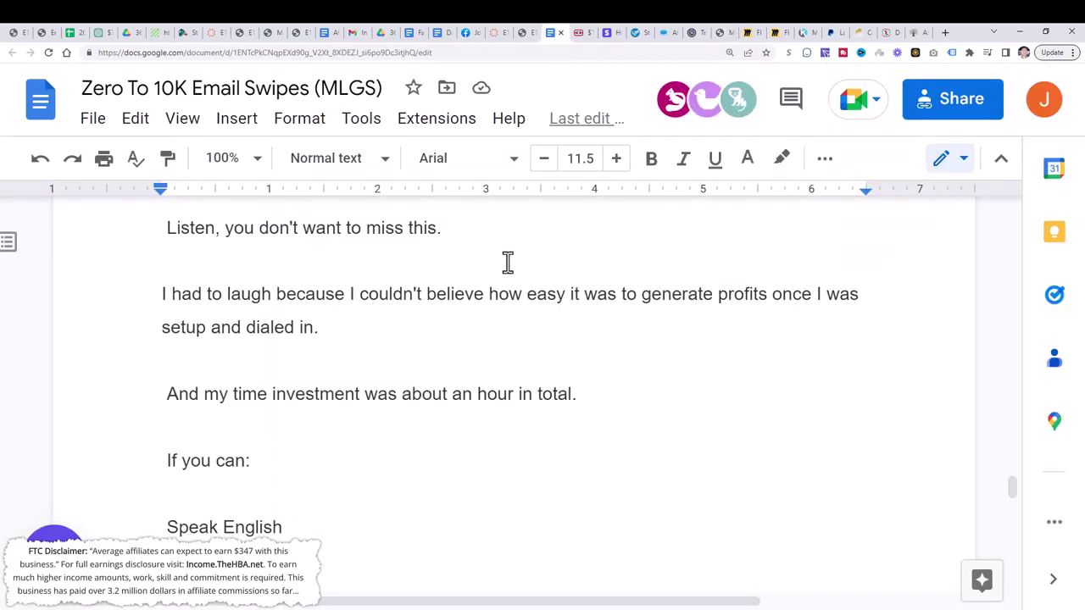
scroll(508, 263, "up", 1)
scroll(513, 262, "down", 20)
scroll(519, 264, "up", 5)
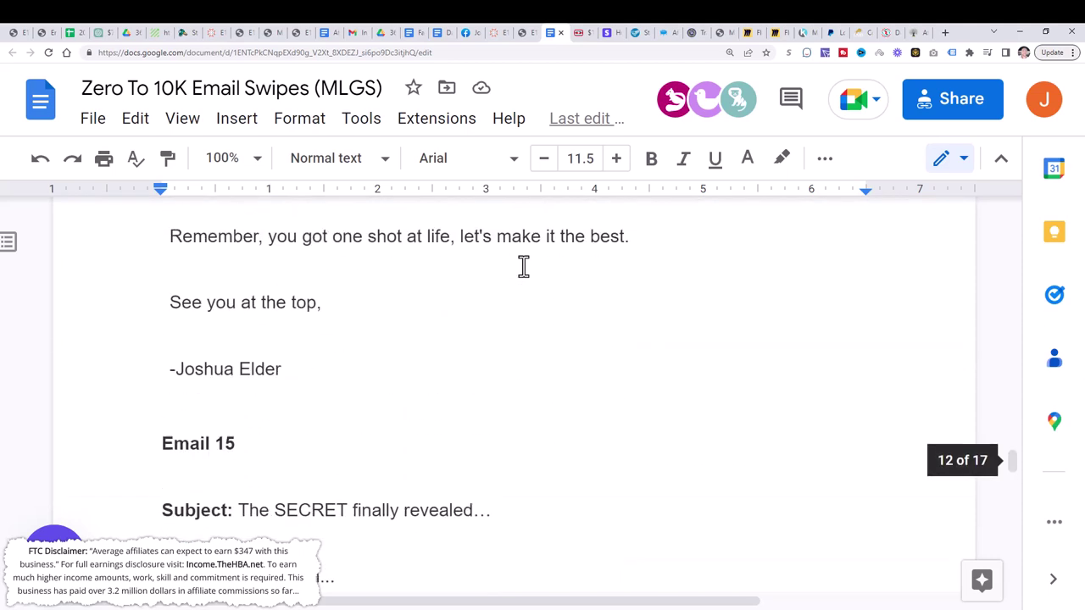
scroll(523, 266, "up", 15)
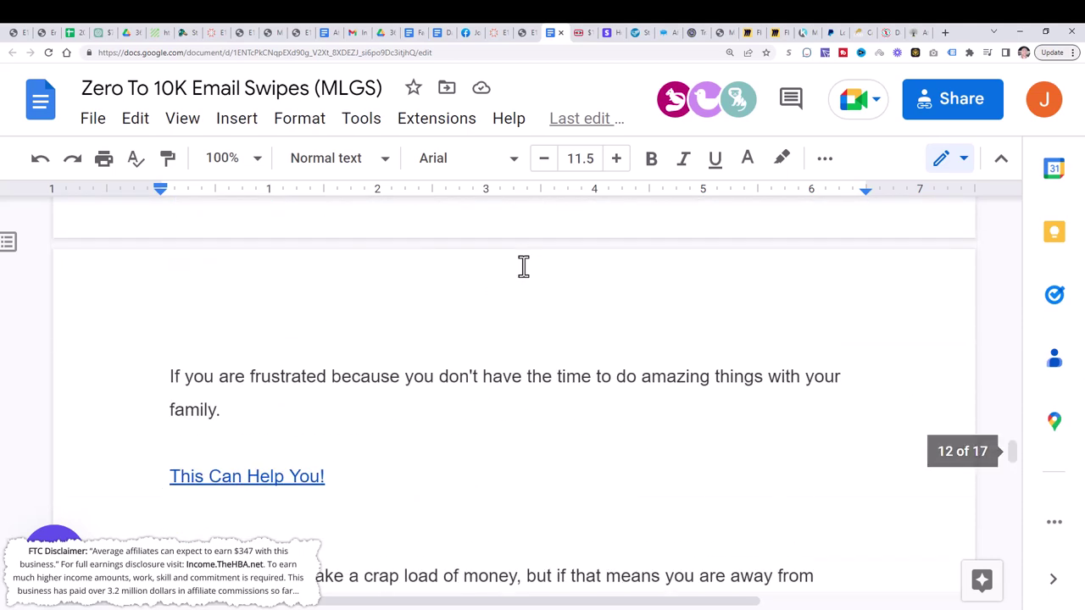
left_click(633, 34)
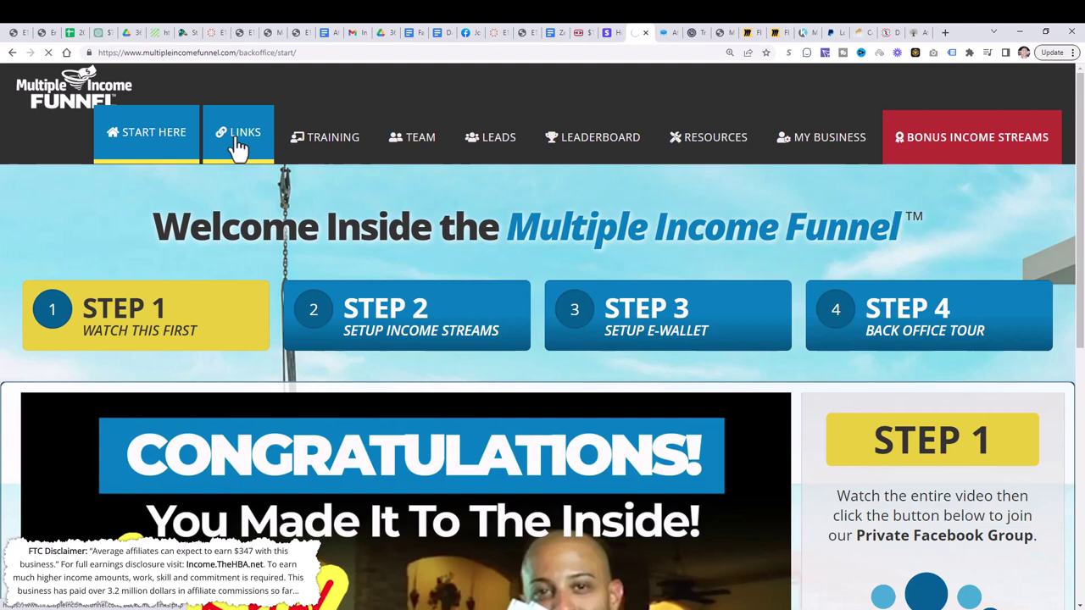
Open the Default Links page listing Facebook Lead Capture 1 and 2 affiliate URLs
left_click(238, 139)
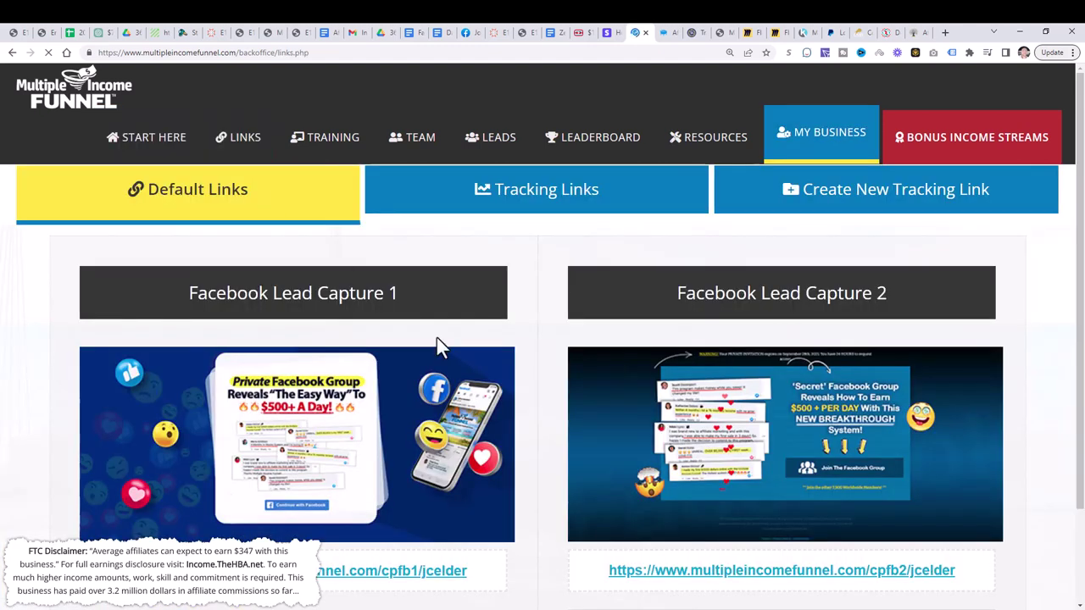